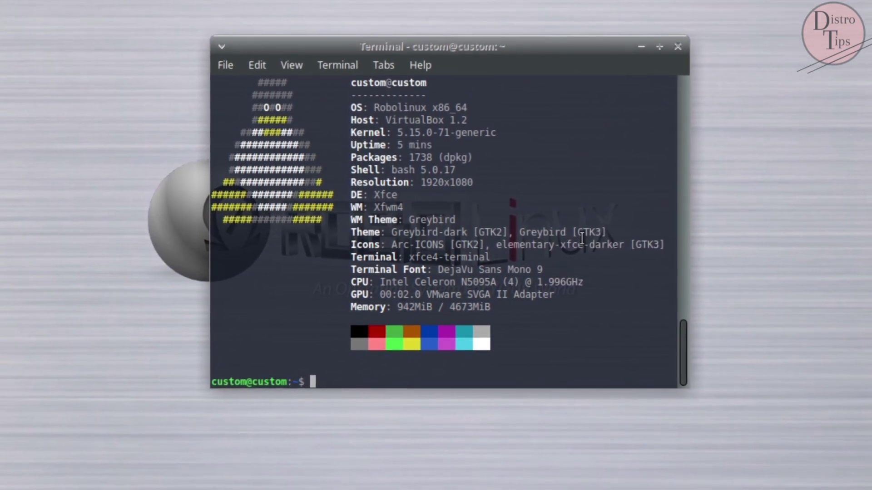
# Review the terminal's About information, including its description, copyright notices, credits and license, and close it
pyautogui.click(422, 66)
pyautogui.click(445, 105)
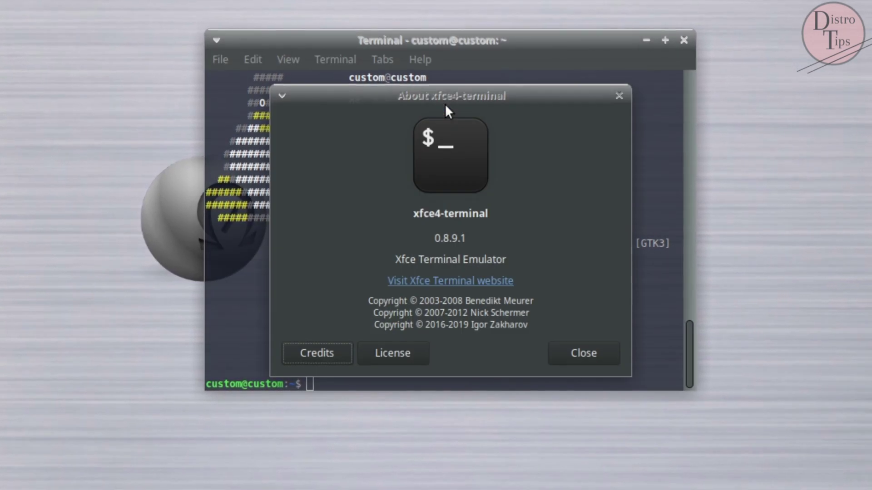
pyautogui.moveTo(490, 212); pyautogui.dragTo(386, 262)
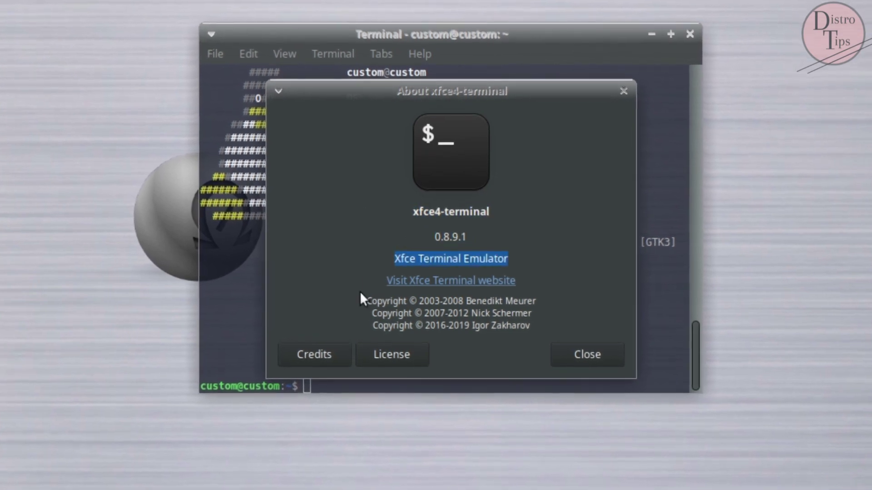
pyautogui.moveTo(362, 298); pyautogui.dragTo(545, 326)
pyautogui.click(313, 359)
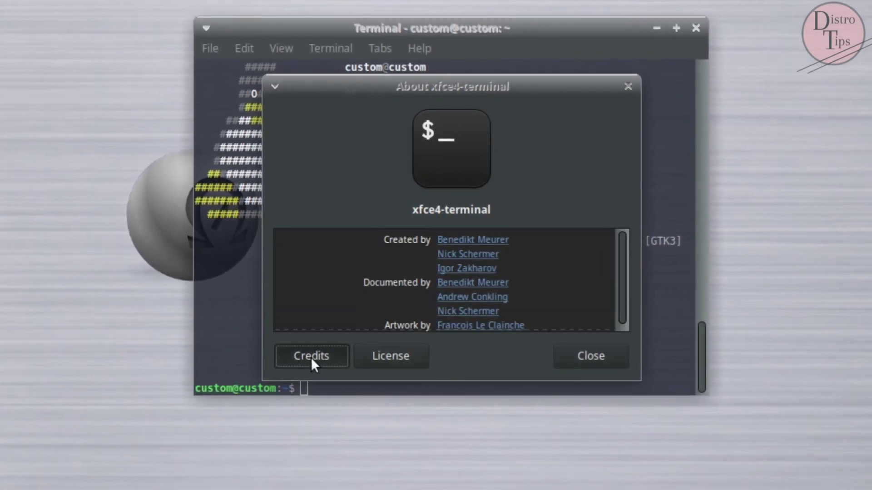
pyautogui.click(310, 357)
pyautogui.click(383, 351)
pyautogui.click(382, 352)
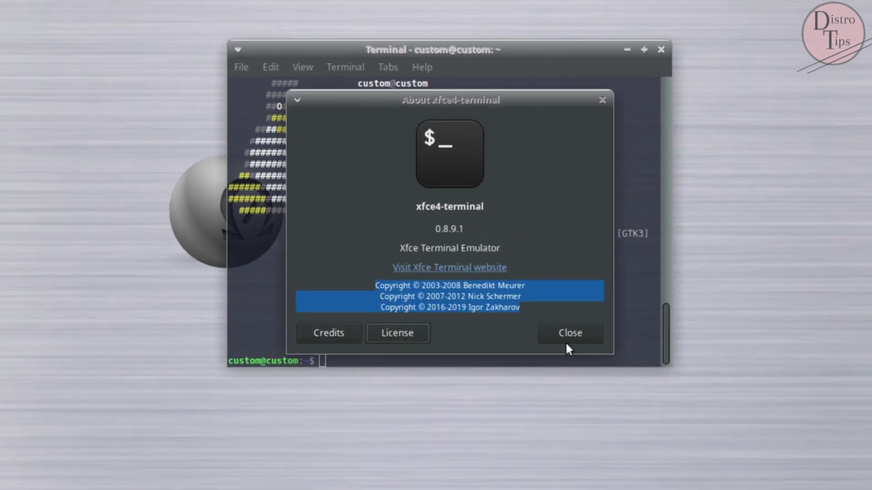
pyautogui.click(594, 357)
# Open the terminal preferences, look through the Colors, Compatibility and Advanced pages, and close them
pyautogui.click(386, 46)
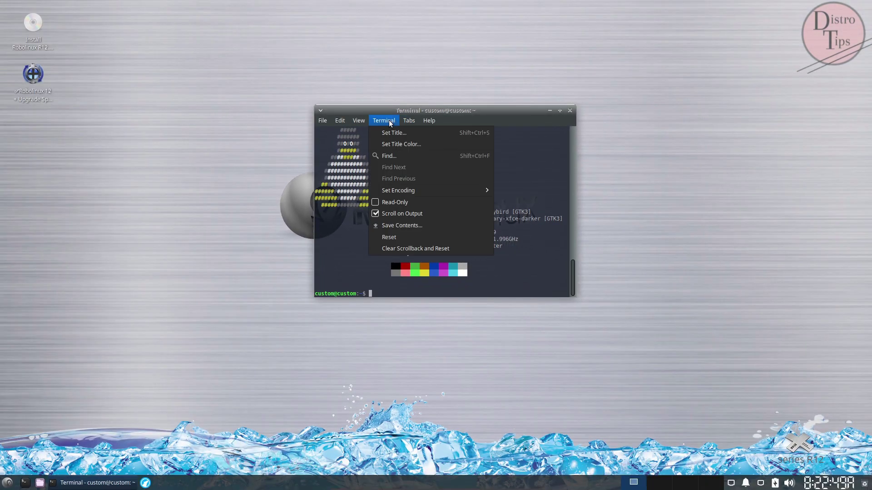
pyautogui.moveTo(339, 121)
pyautogui.click(368, 202)
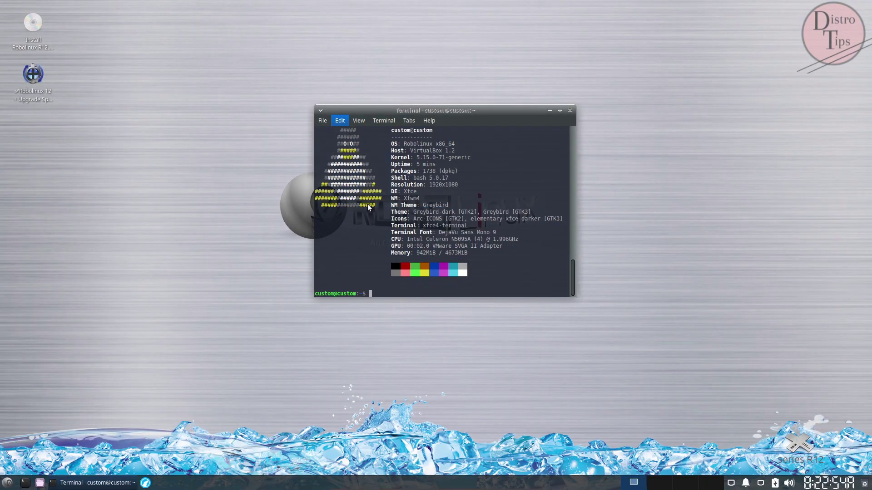
pyautogui.click(417, 87)
pyautogui.click(456, 87)
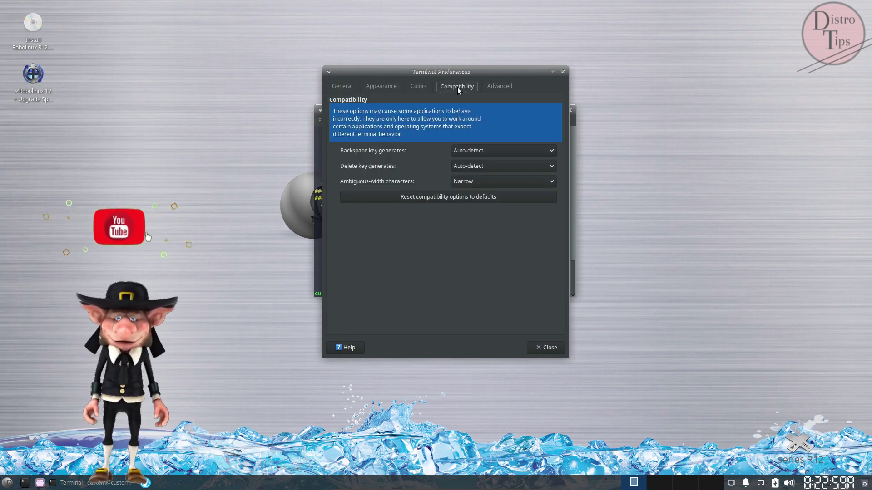
pyautogui.click(502, 86)
pyautogui.click(563, 72)
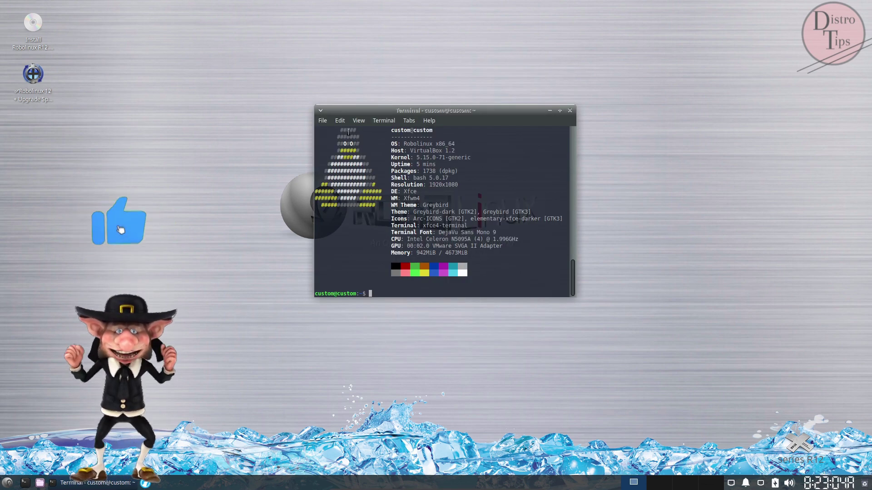
# Close the terminal and open the Xfce settings manager from the desktop
pyautogui.click(570, 110)
pyautogui.rightClick(317, 9)
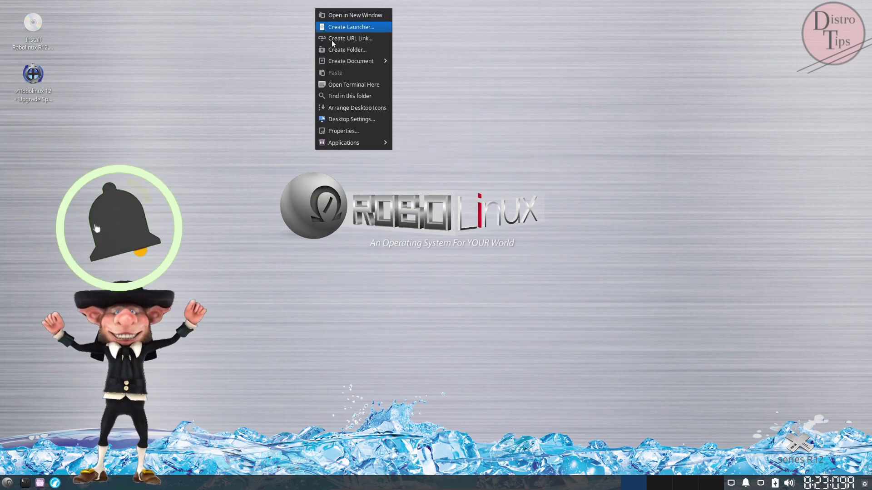
pyautogui.moveTo(356, 140)
pyautogui.click(433, 170)
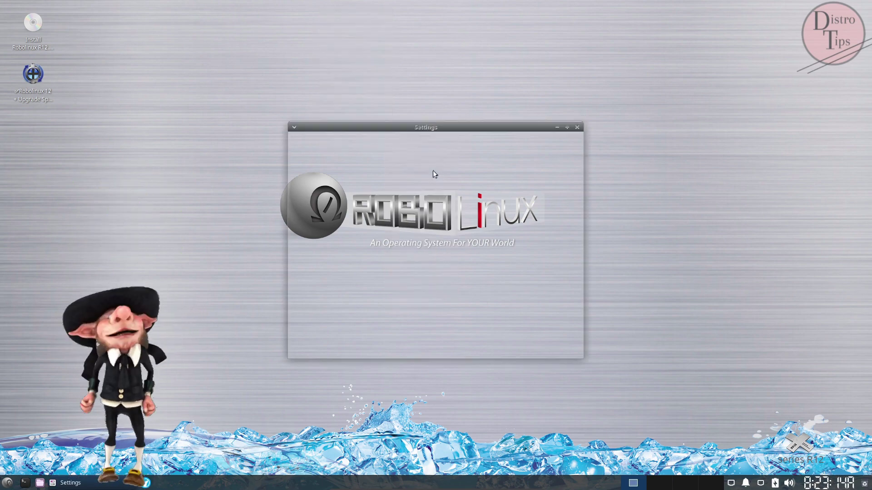
# Enlarge the settings window, open its Appearance settings and place it beside a file manager window showing the home folder
pyautogui.moveTo(430, 126); pyautogui.dragTo(411, 47)
pyautogui.moveTo(557, 275); pyautogui.dragTo(698, 278)
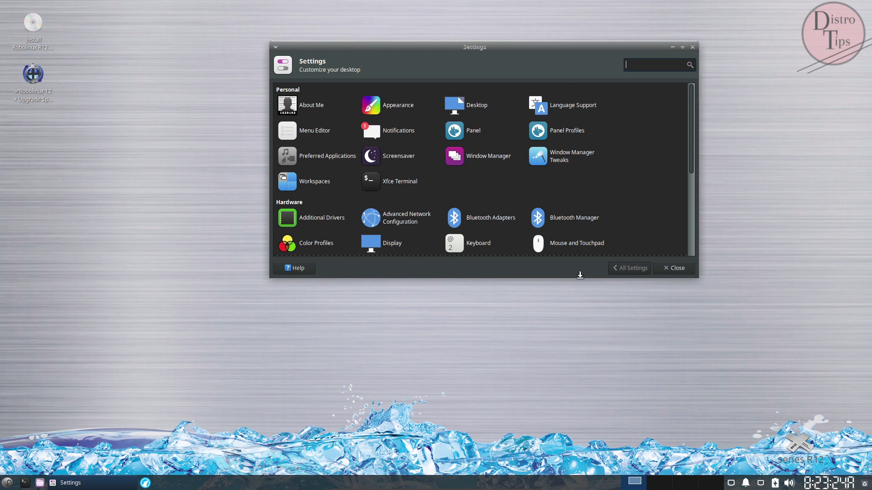
pyautogui.moveTo(580, 275); pyautogui.dragTo(579, 436)
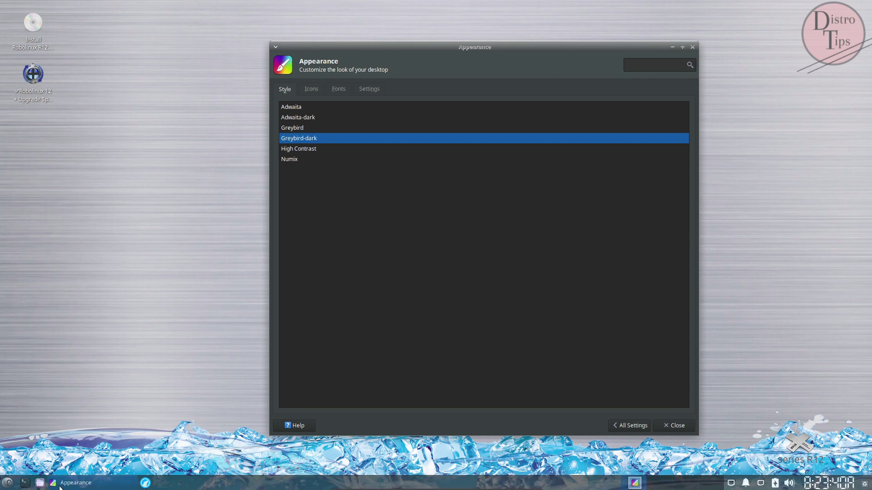
pyautogui.click(40, 483)
pyautogui.moveTo(478, 46); pyautogui.dragTo(590, 35)
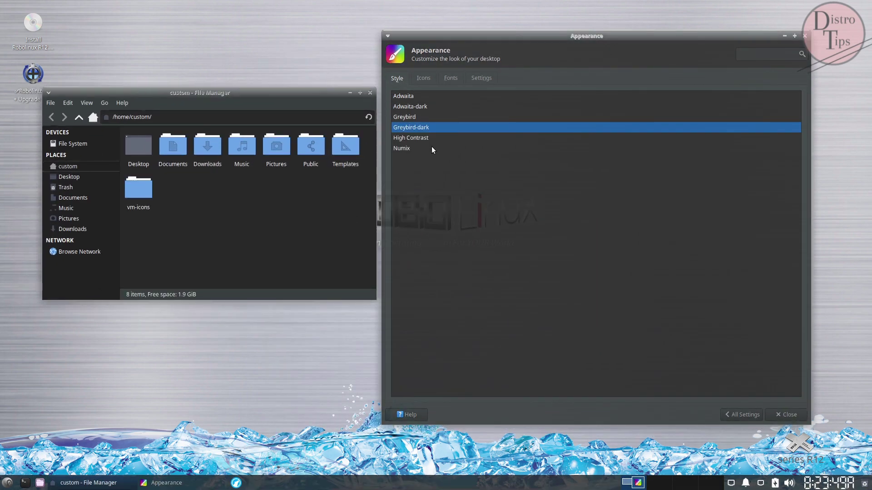
# Try the Adwaita, Adwaita-dark and Greybird styles in turn and switch back to Greybird-dark
pyautogui.click(413, 96)
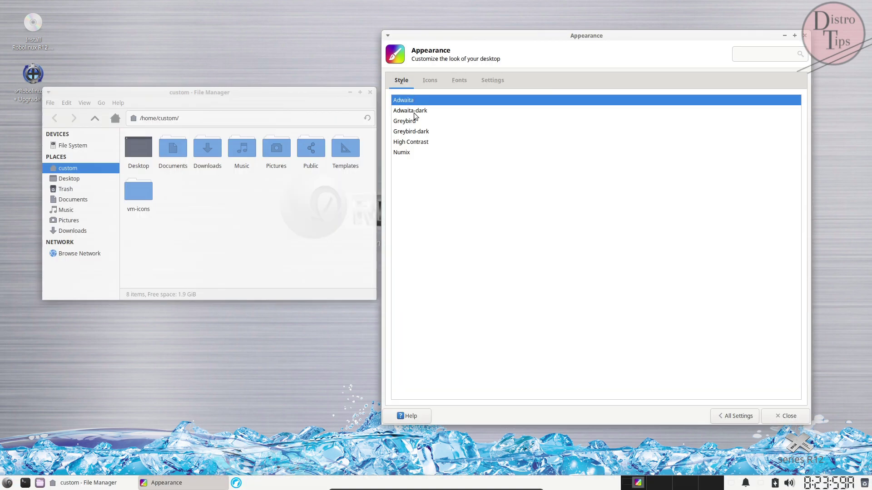
pyautogui.click(414, 113)
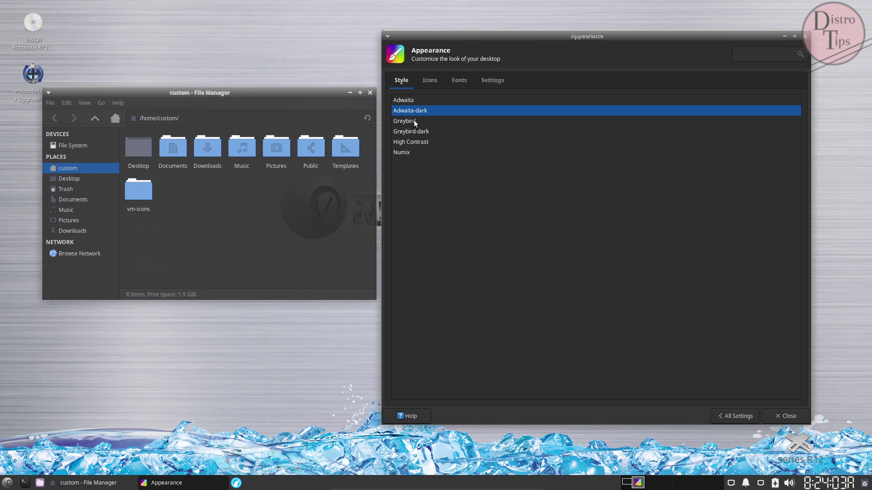
pyautogui.click(413, 120)
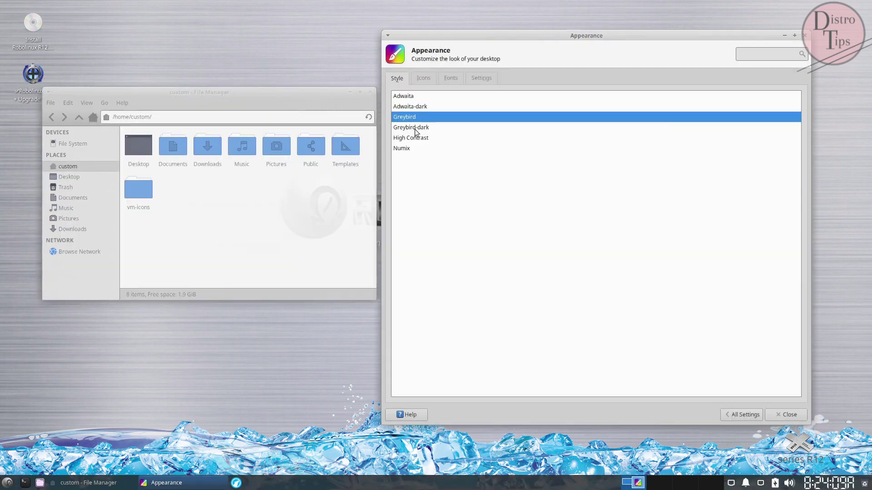
pyautogui.click(416, 131)
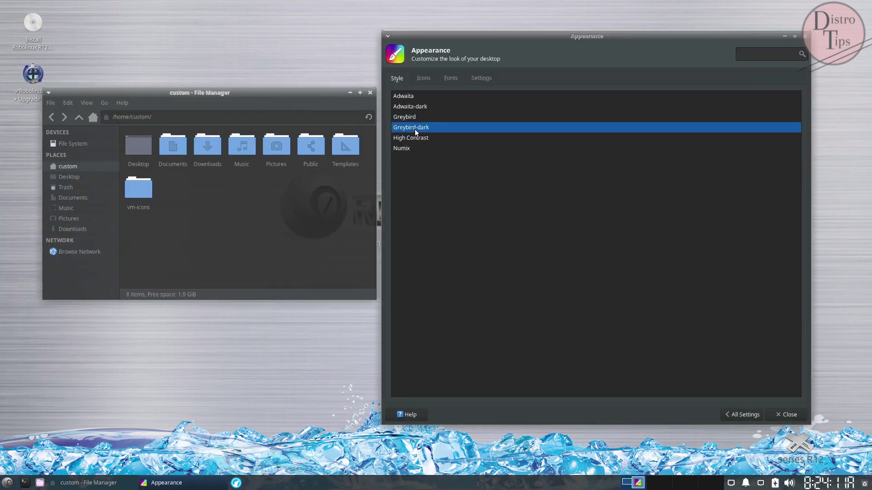
# Try the Adwaita icon theme and switch back to Arc-ICONS
pyautogui.click(426, 77)
pyautogui.click(426, 101)
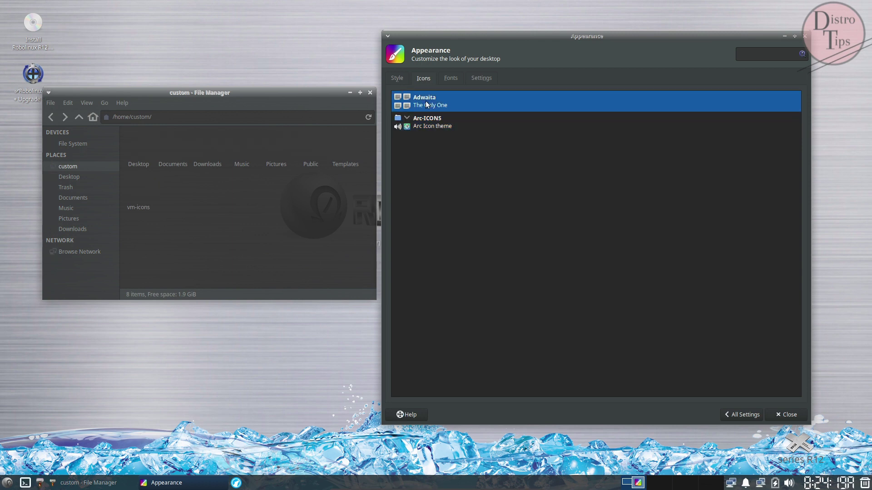
pyautogui.click(438, 128)
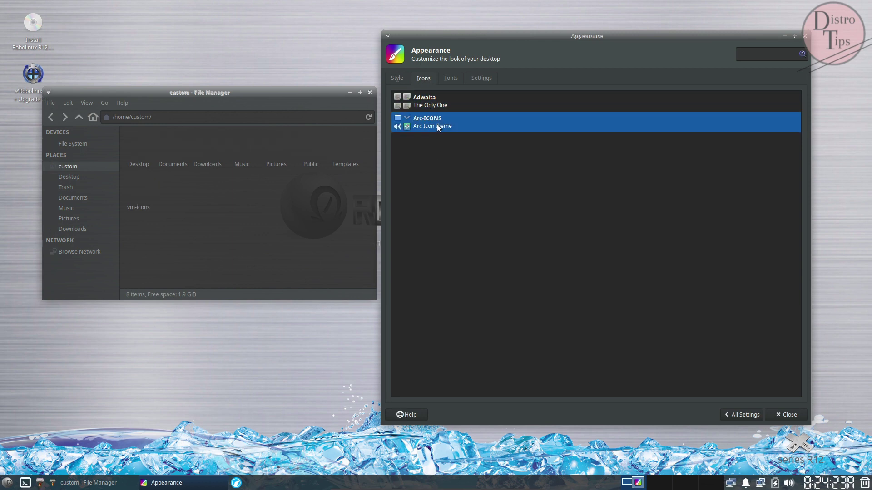
# Look at the Fonts and Settings pages of the Appearance settings and return to the Style page
pyautogui.click(450, 75)
pyautogui.click(480, 78)
pyautogui.click(400, 77)
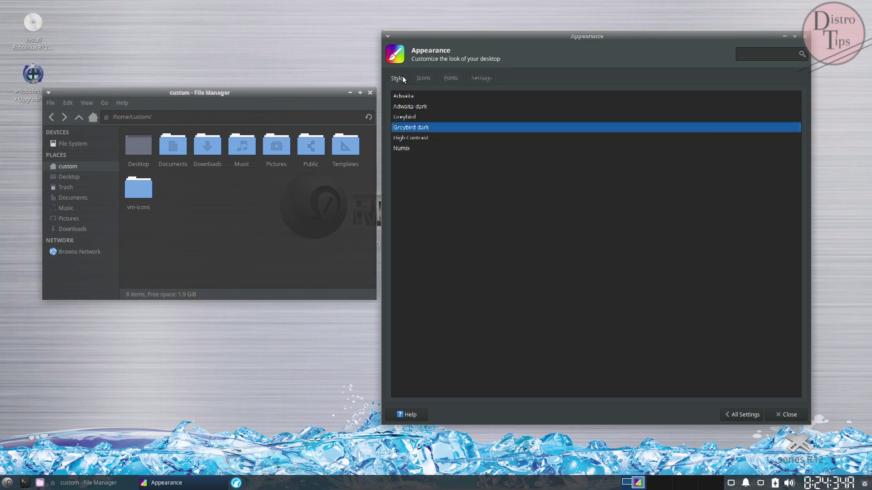
# Bring the file manager forward, review its About information, including version, description, credits and license, and close it
pyautogui.moveTo(193, 97); pyautogui.dragTo(429, 117)
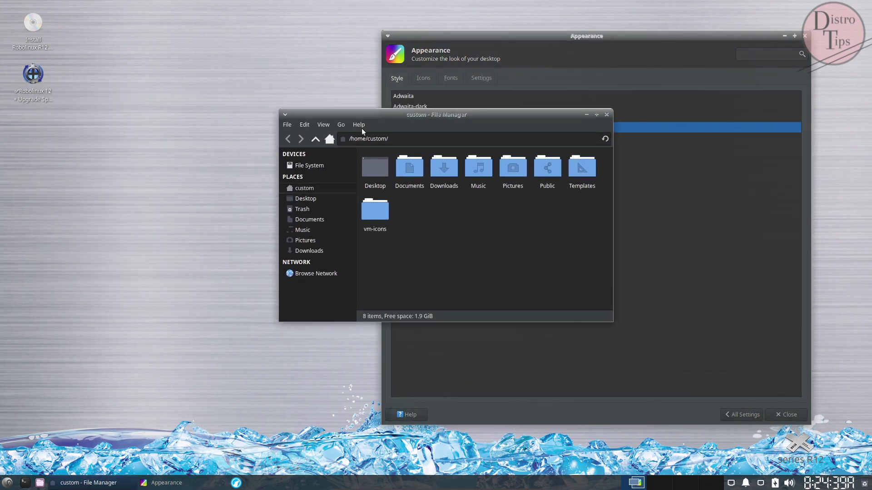
pyautogui.click(367, 149)
pyautogui.press('Tab')
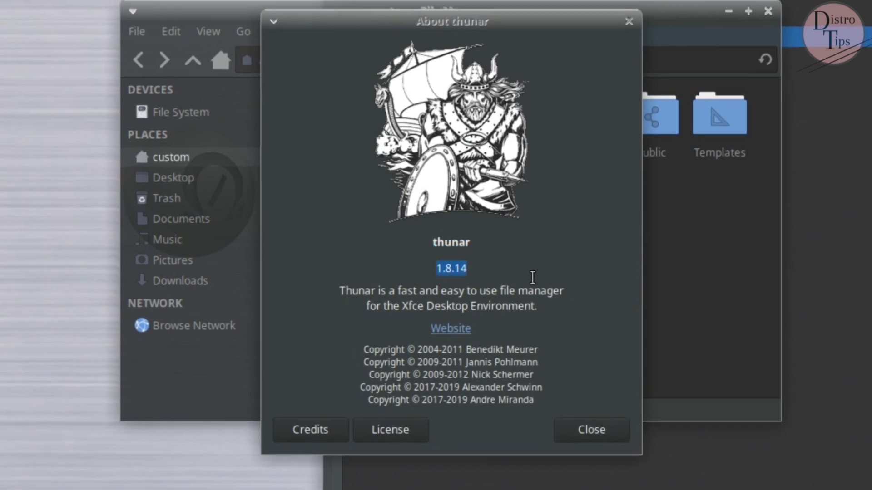
pyautogui.press('Tab')
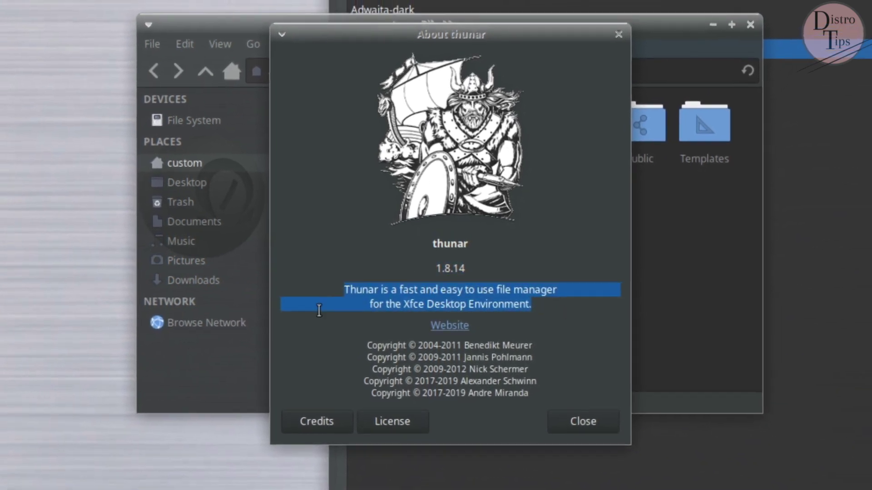
pyautogui.press('Tab')
pyautogui.click(329, 418)
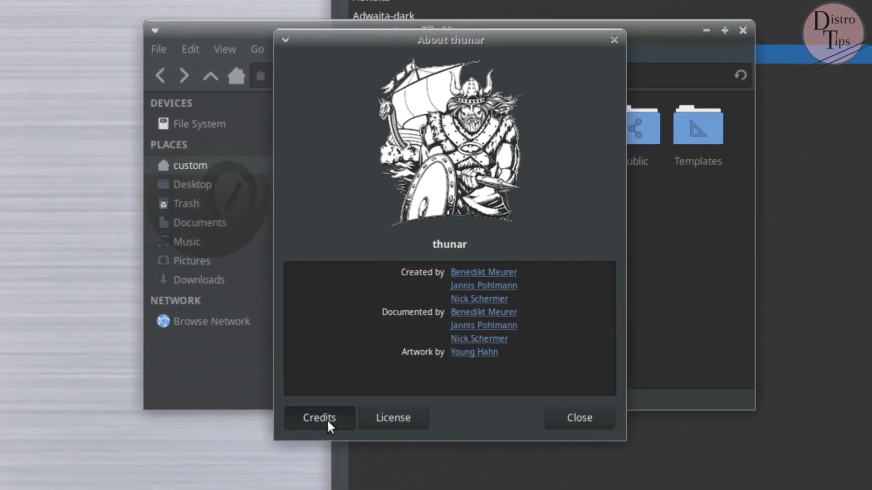
pyautogui.click(327, 420)
pyautogui.click(397, 423)
pyautogui.click(397, 425)
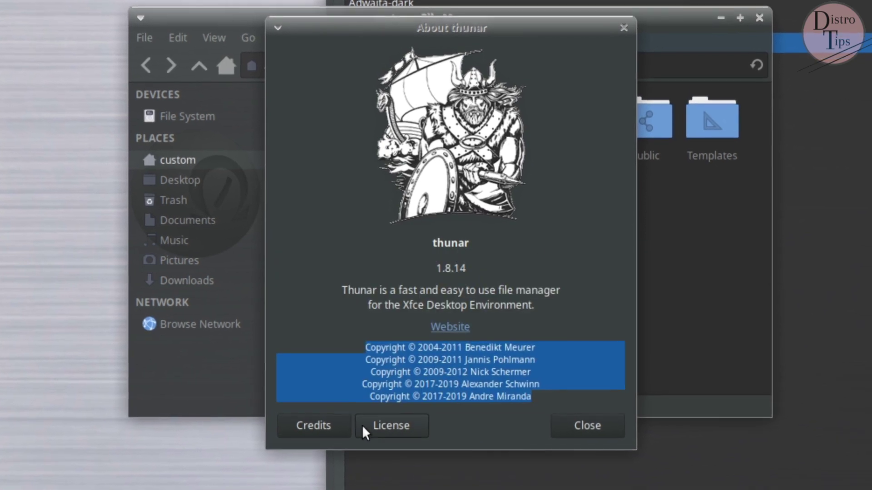
pyautogui.press('Tab')
pyautogui.press('Tab')
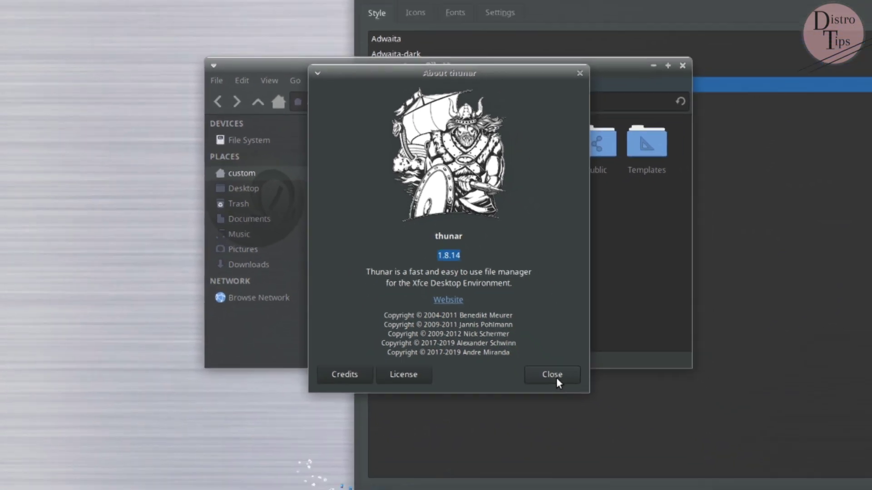
pyautogui.click(589, 427)
# Open the file manager preferences, look through the Side Pane, Behavior, Advanced and Display pages, and close them
pyautogui.click(341, 125)
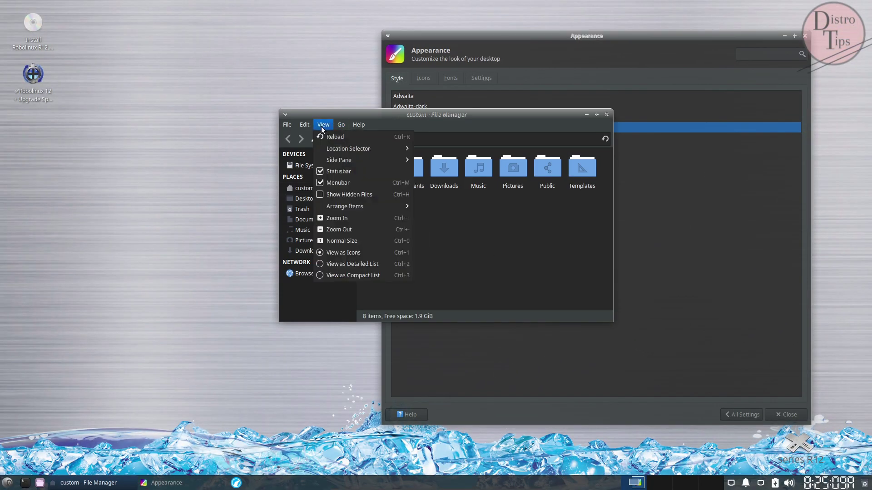
pyautogui.moveTo(307, 128)
pyautogui.click(326, 264)
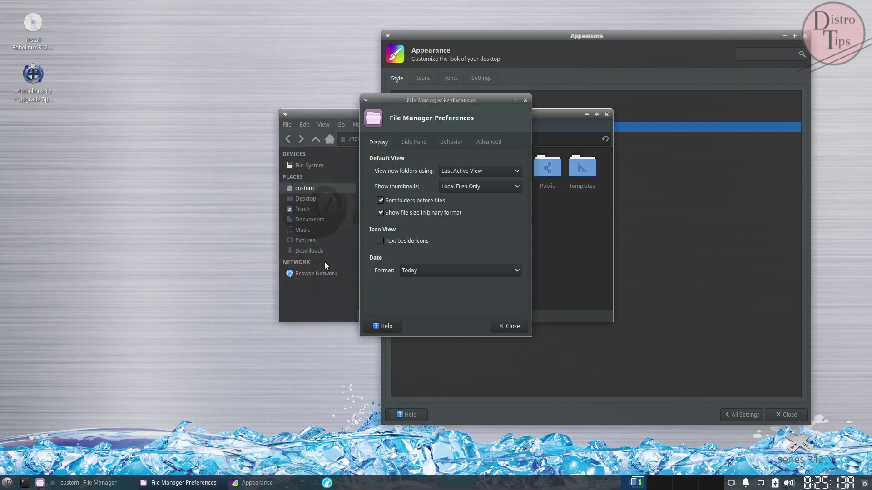
pyautogui.click(418, 142)
pyautogui.click(453, 143)
pyautogui.click(489, 141)
pyautogui.click(389, 142)
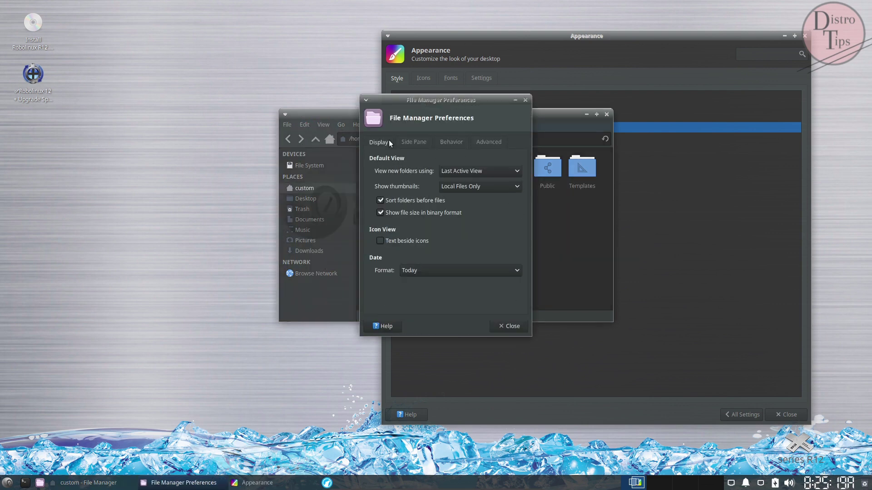
pyautogui.click(513, 327)
# Close the file manager and switch from the Appearance settings to the Desktop settings
pyautogui.click(606, 114)
pyautogui.moveTo(594, 40); pyautogui.dragTo(520, 44)
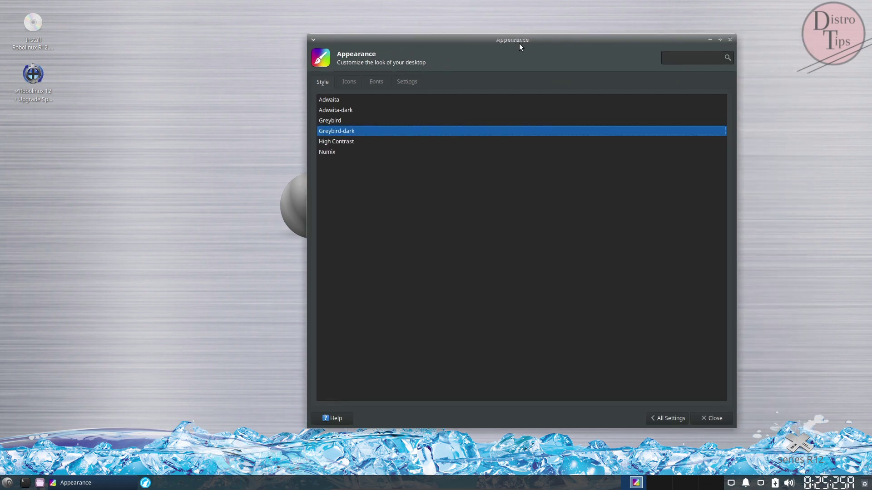
pyautogui.click(679, 418)
pyautogui.click(504, 97)
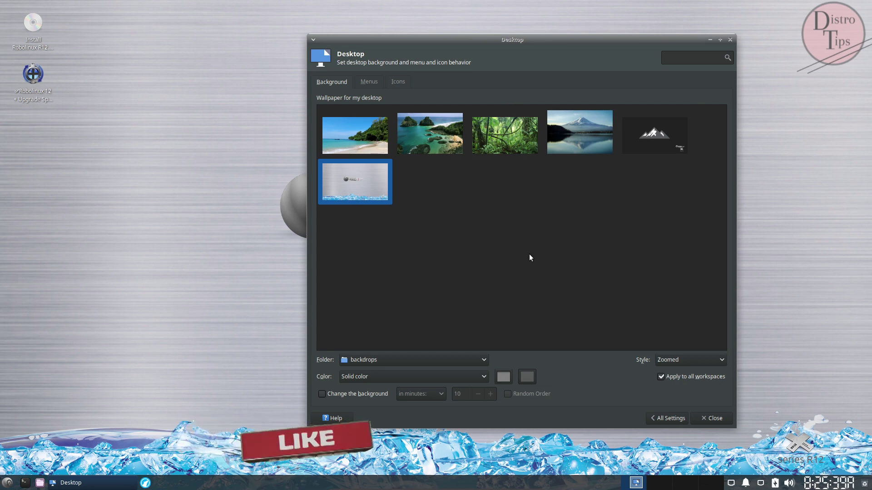
# Enable automatic changing of the desktop background with the interval set to 1 minute
pyautogui.click(323, 395)
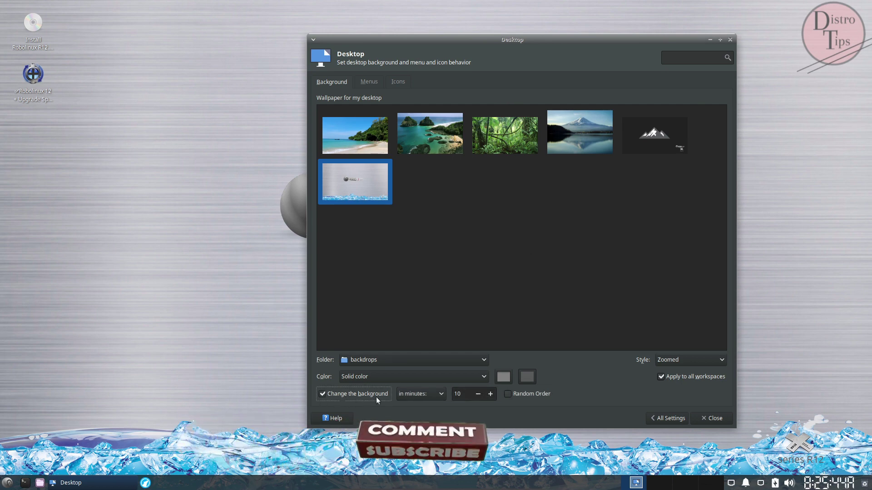
pyautogui.click(476, 394)
pyautogui.press('BackSpace')
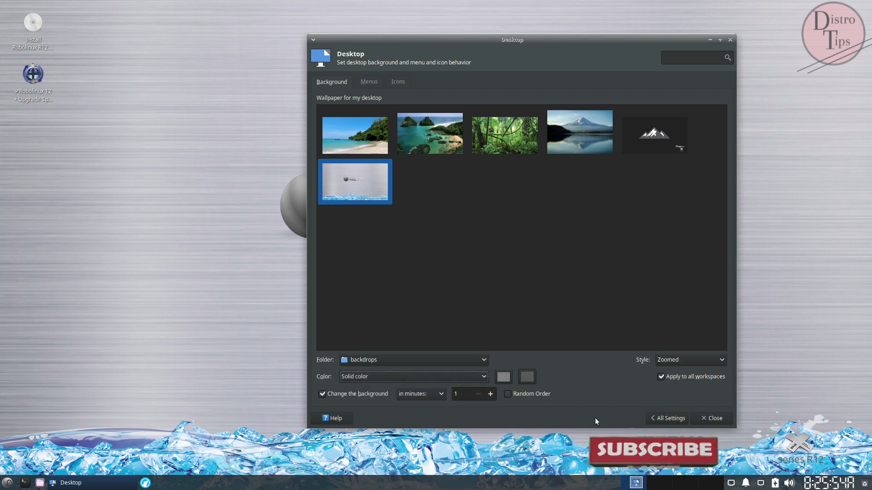
# Return to the overview of all settings, open Language Support, and close it again
pyautogui.click(672, 418)
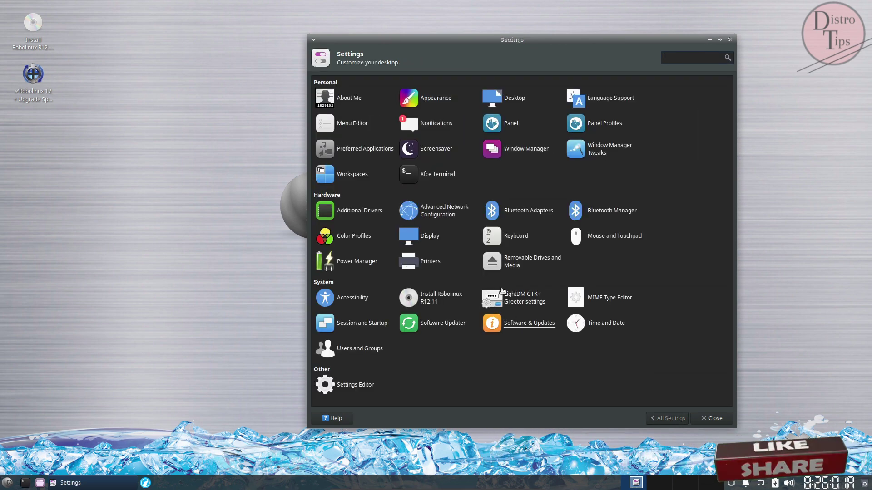
pyautogui.click(600, 100)
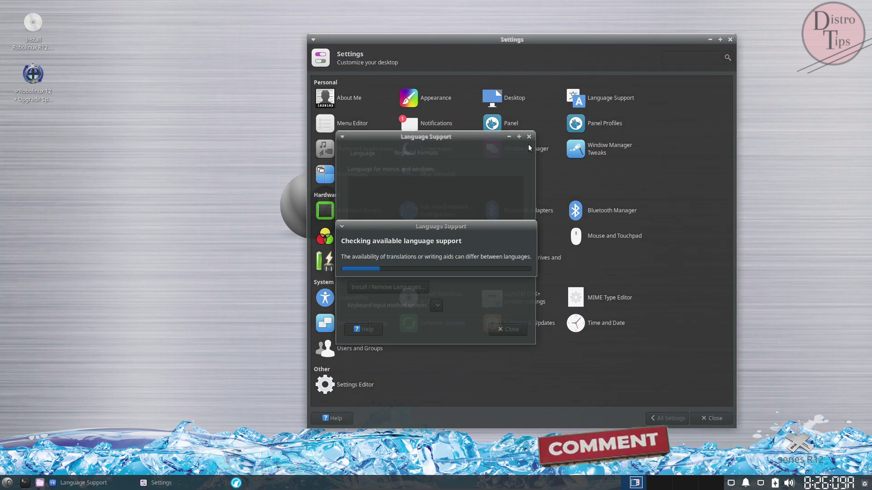
pyautogui.click(529, 137)
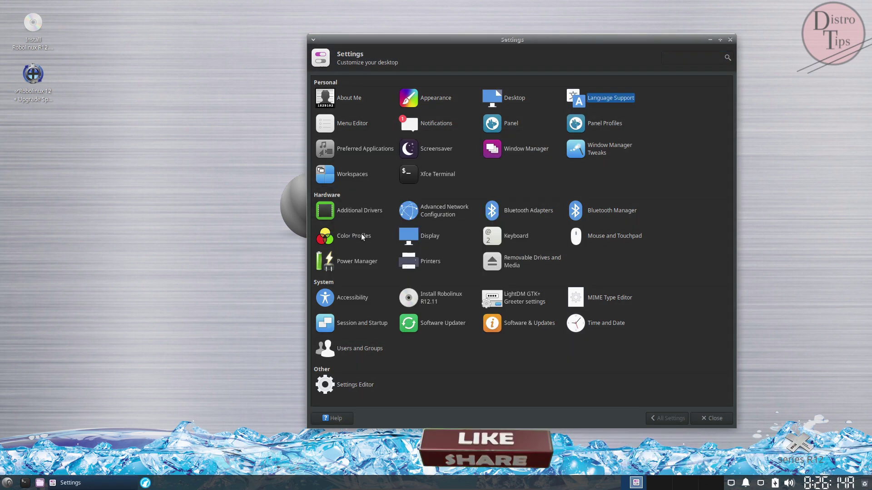
# Open the Panel settings, look through the Appearance and Items pages, and return to the settings overview
pyautogui.click(562, 202)
pyautogui.click(503, 124)
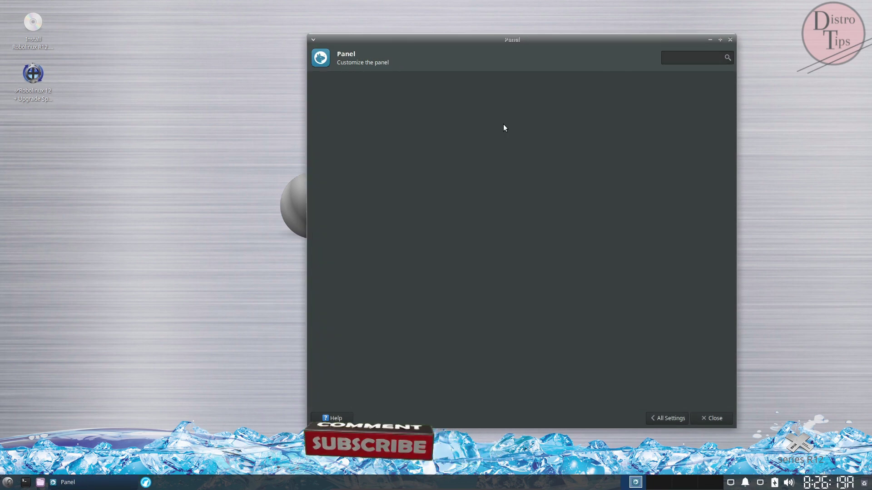
pyautogui.click(364, 121)
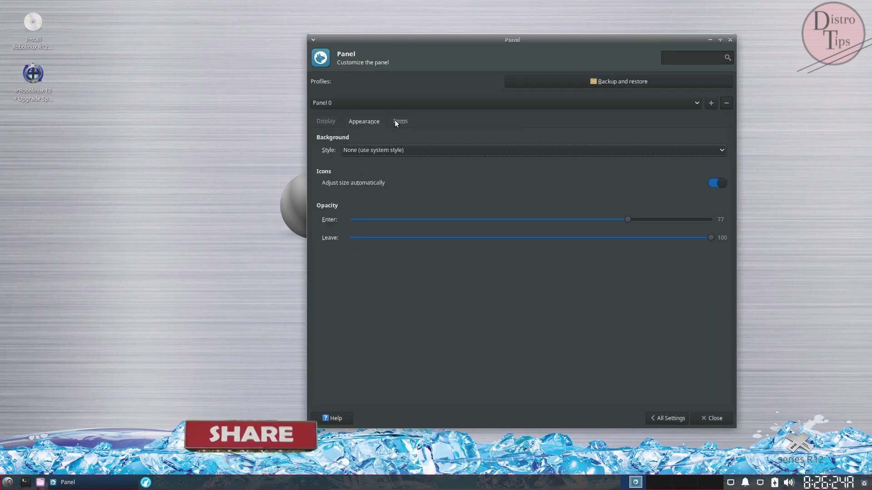
pyautogui.click(396, 122)
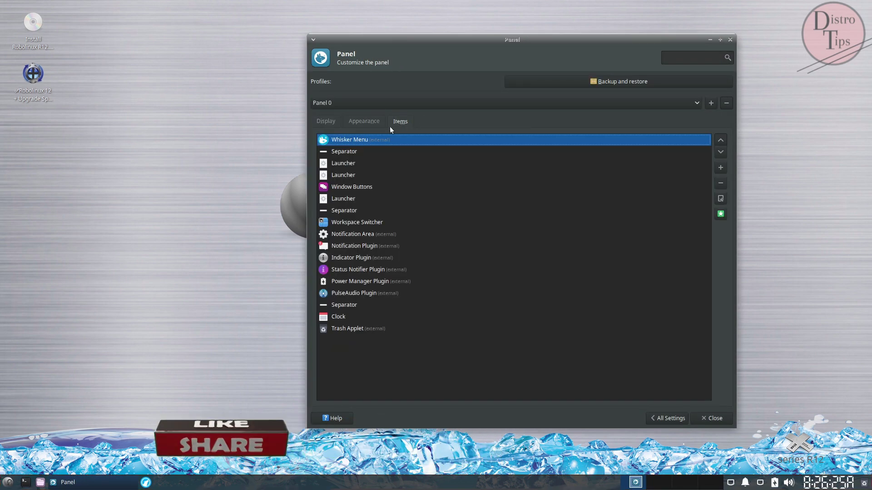
pyautogui.click(665, 419)
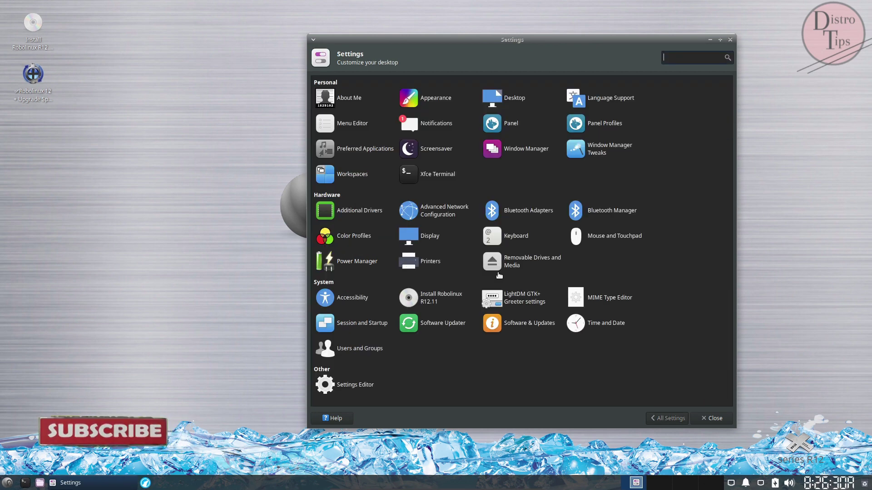
# Review the Screensaver settings, return to the overview, and briefly minimize the Settings window to view the changed wallpaper
pyautogui.click(436, 149)
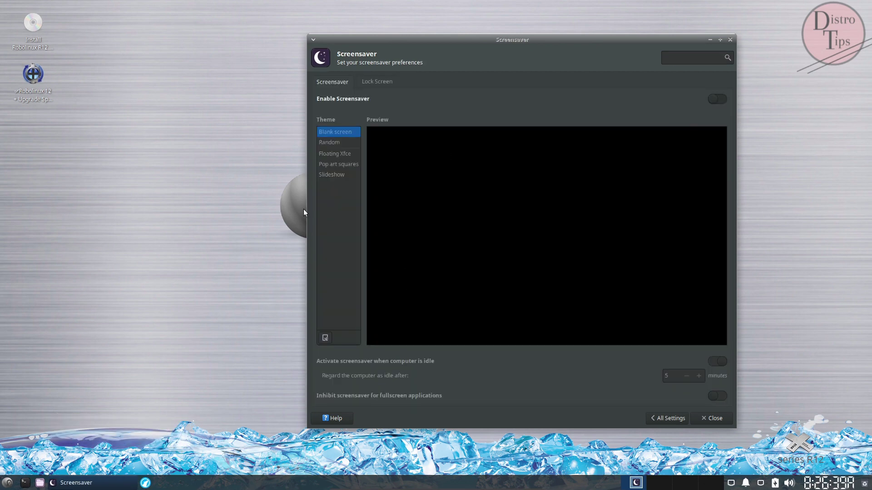
pyautogui.click(668, 418)
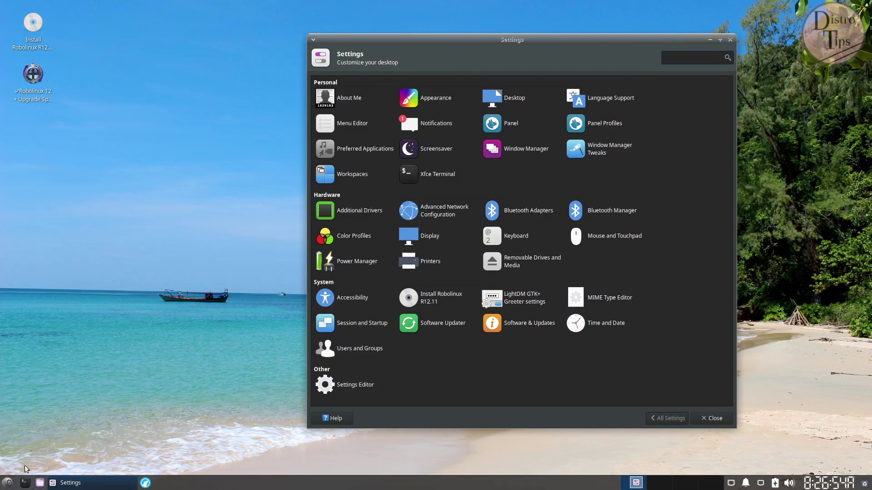
pyautogui.click(710, 40)
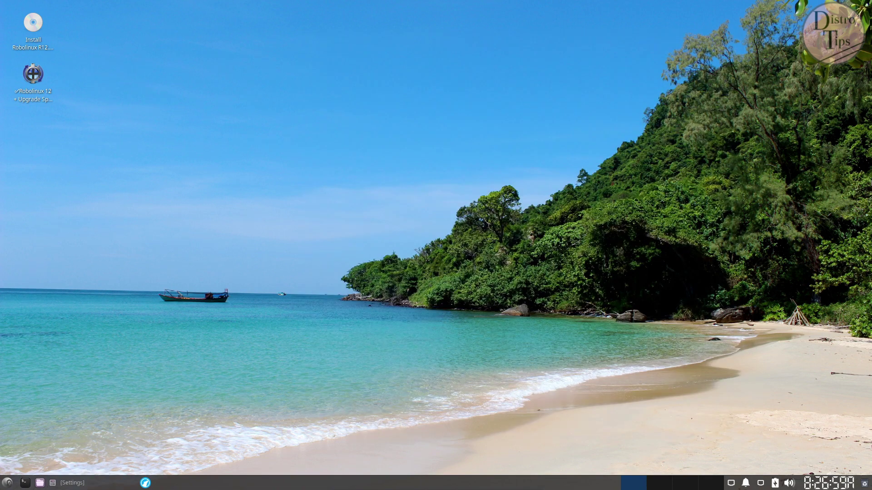
pyautogui.click(72, 483)
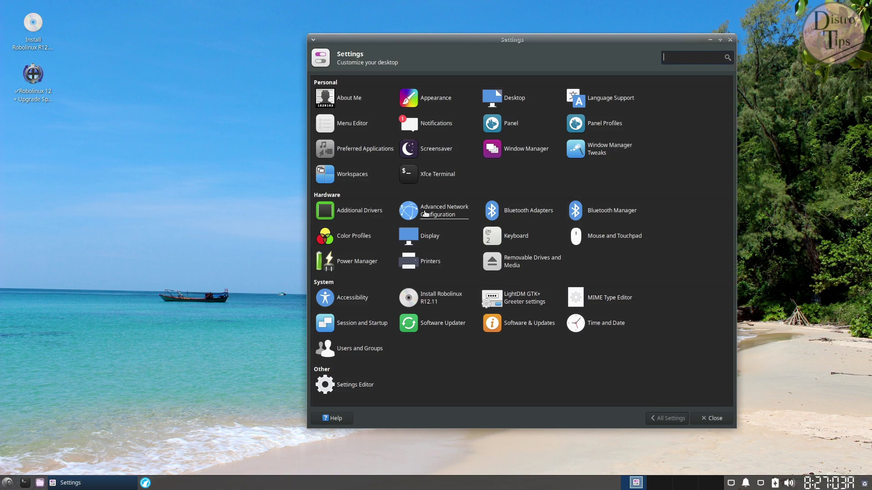
# Open the Settings Editor and look through the xfce4-appfinder, xfce4-keyboard-shortcuts, xfce4-panel and xfce4-settings-editor channels
pyautogui.click(356, 383)
pyautogui.click(336, 155)
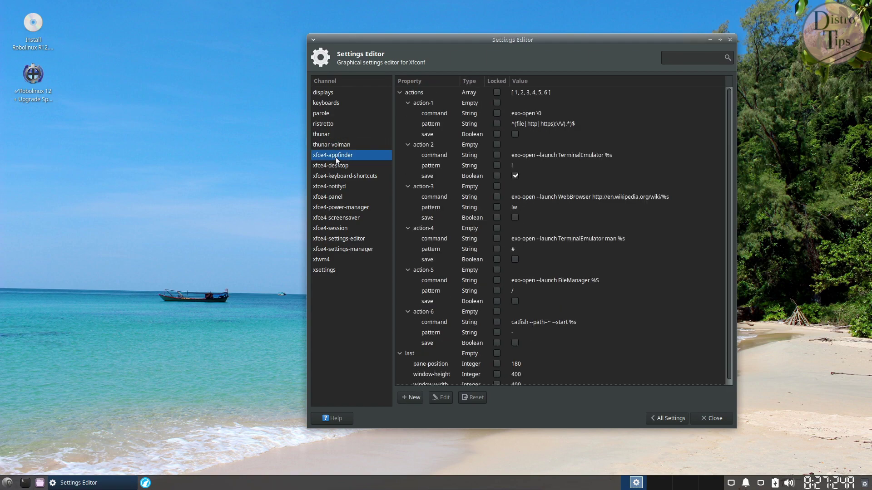
pyautogui.click(336, 179)
pyautogui.click(339, 199)
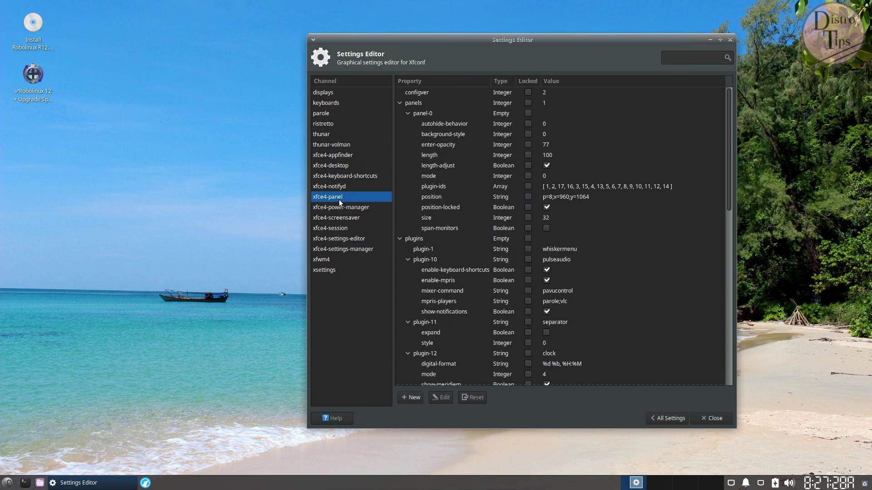
pyautogui.click(345, 239)
# Return to the settings overview, review Users and Groups, and close both the user settings and the Settings window
pyautogui.click(663, 418)
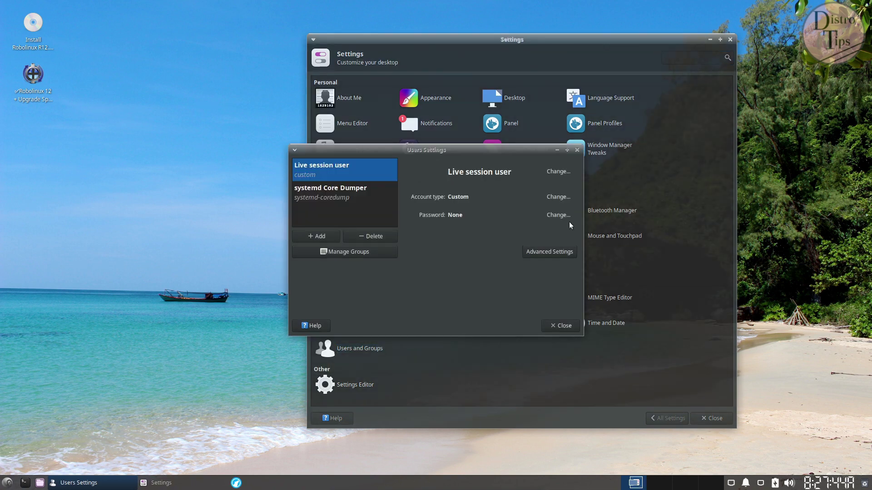
pyautogui.click(577, 150)
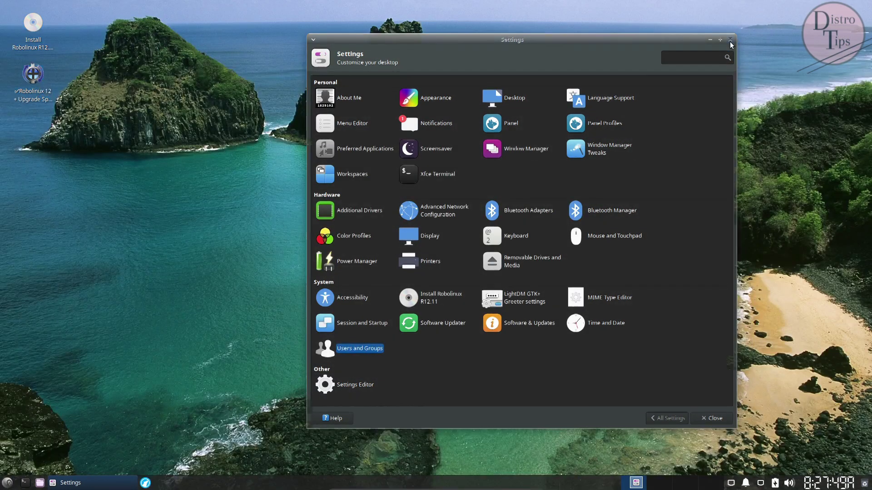
pyautogui.click(730, 39)
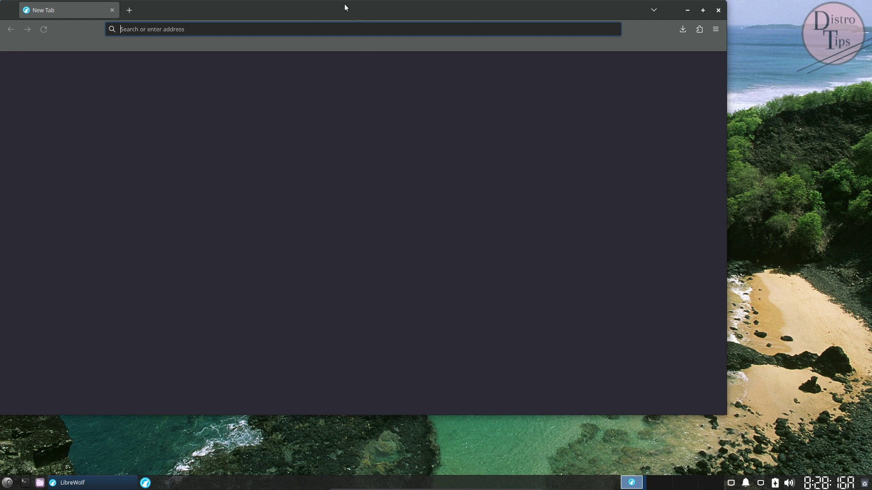
# Move the LibreWolf window towards the middle of the desktop and open its About information to review the version
pyautogui.moveTo(346, 7); pyautogui.dragTo(436, 44)
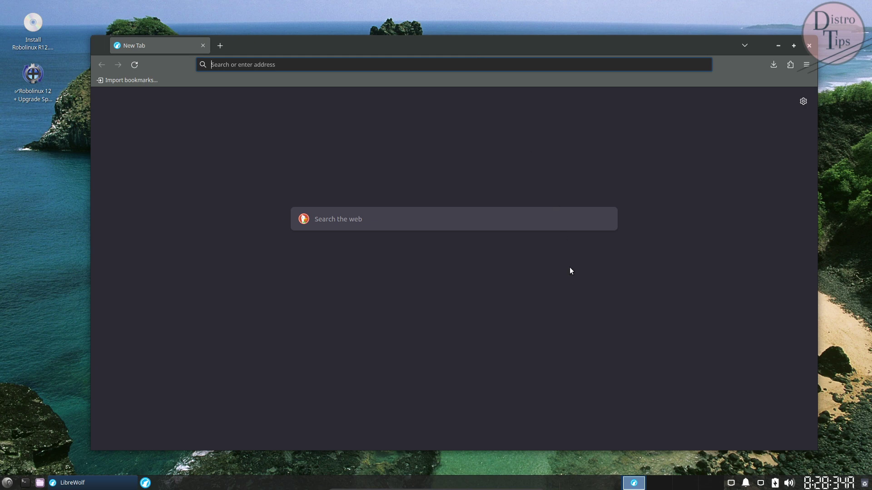
pyautogui.click(806, 65)
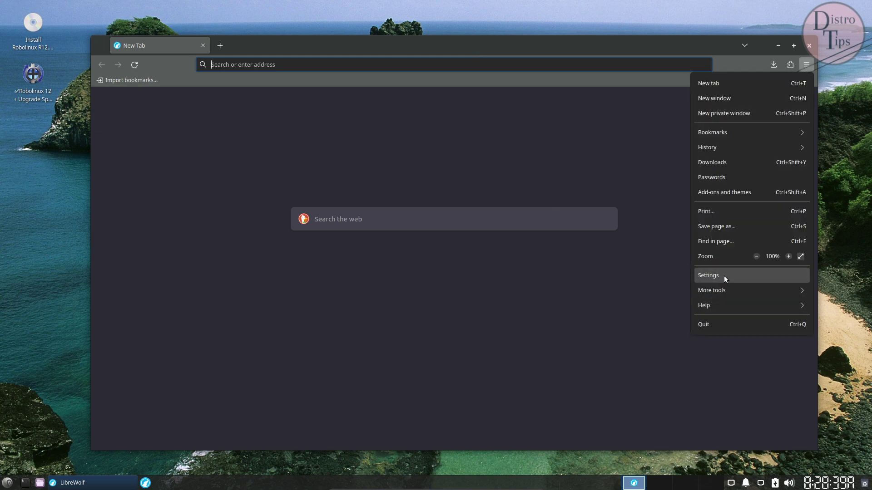
pyautogui.click(724, 305)
pyautogui.click(716, 195)
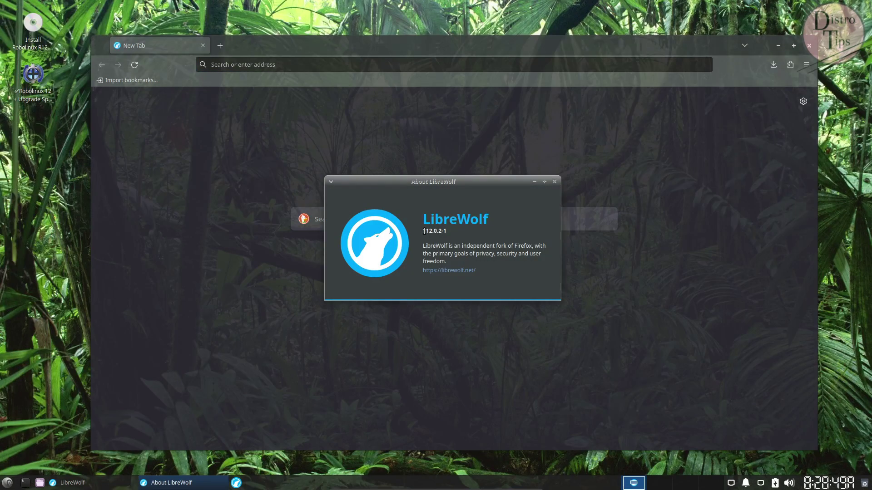
# Minimize LibreWolf and its About window to view the wallpaper, then restore and close both
pyautogui.click(779, 47)
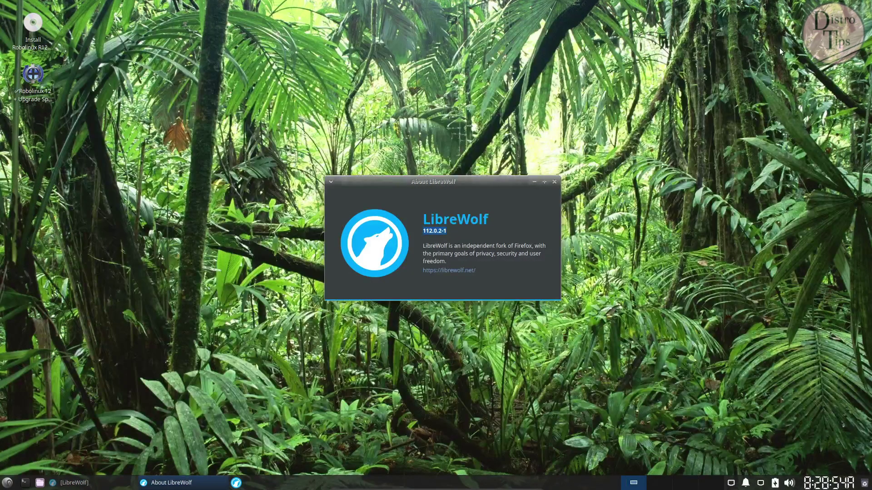
pyautogui.click(533, 182)
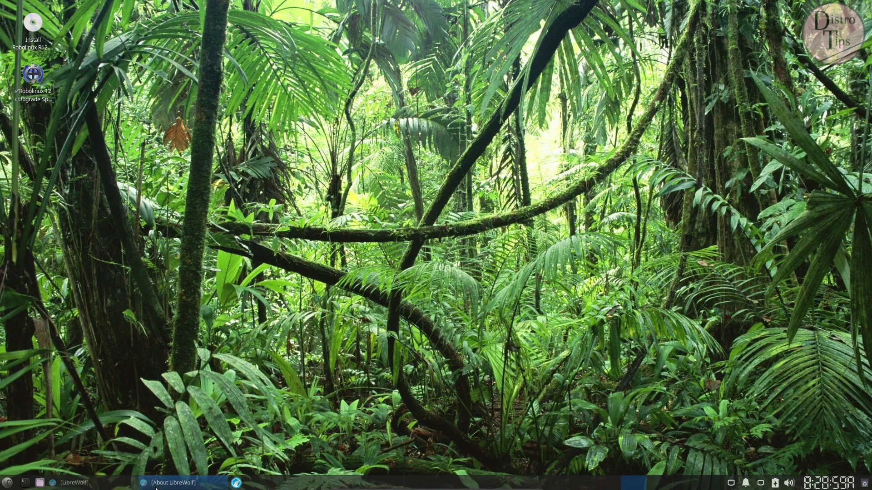
pyautogui.click(175, 483)
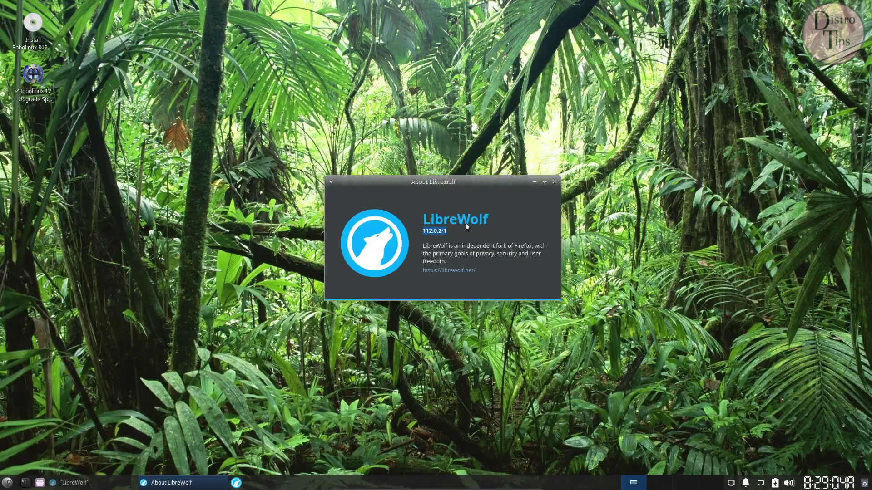
pyautogui.click(554, 182)
pyautogui.click(72, 483)
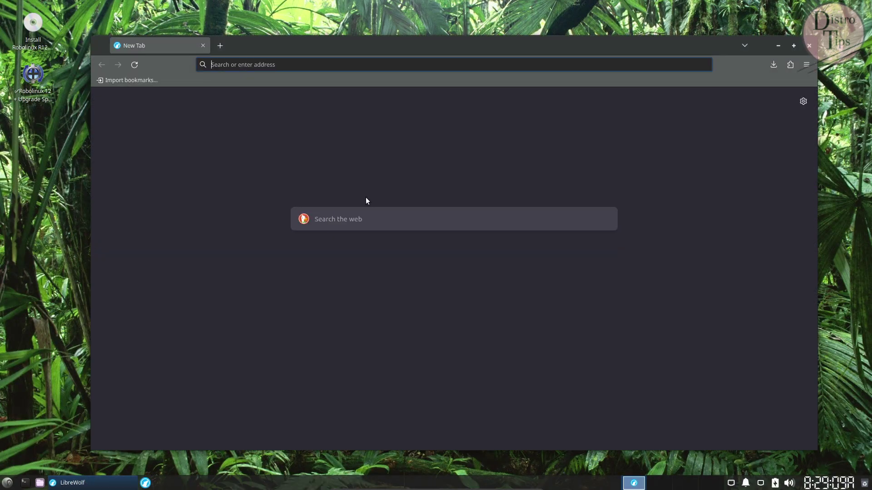
pyautogui.click(811, 47)
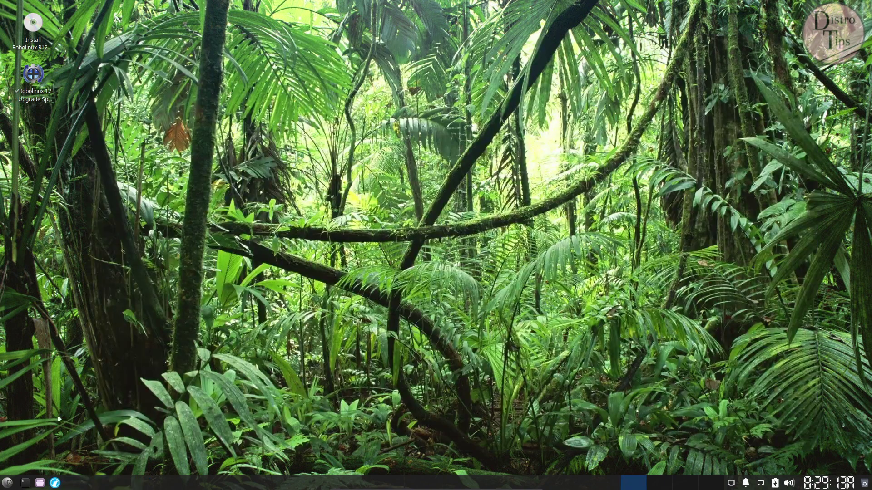
# Open the application menu, enlarge it, and look through the list of all applications
pyautogui.click(6, 483)
pyautogui.moveTo(215, 232); pyautogui.dragTo(400, 144)
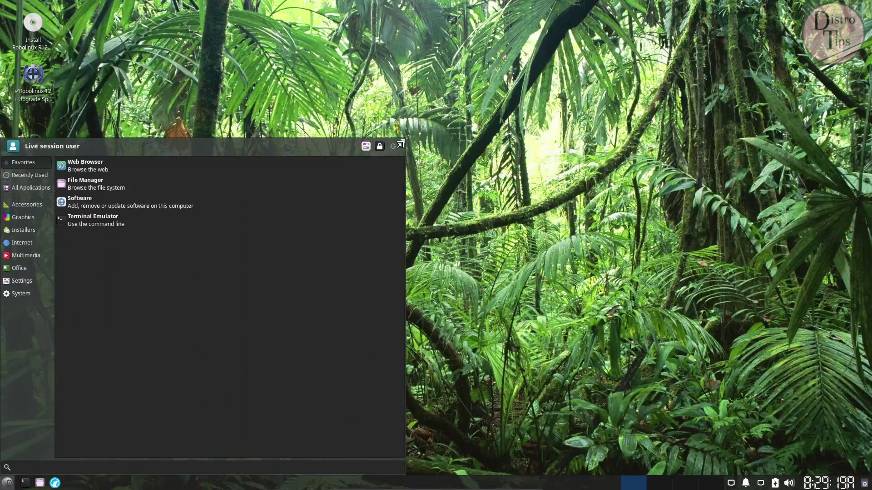
pyautogui.click(21, 191)
pyautogui.scroll(-3, 95, 203)
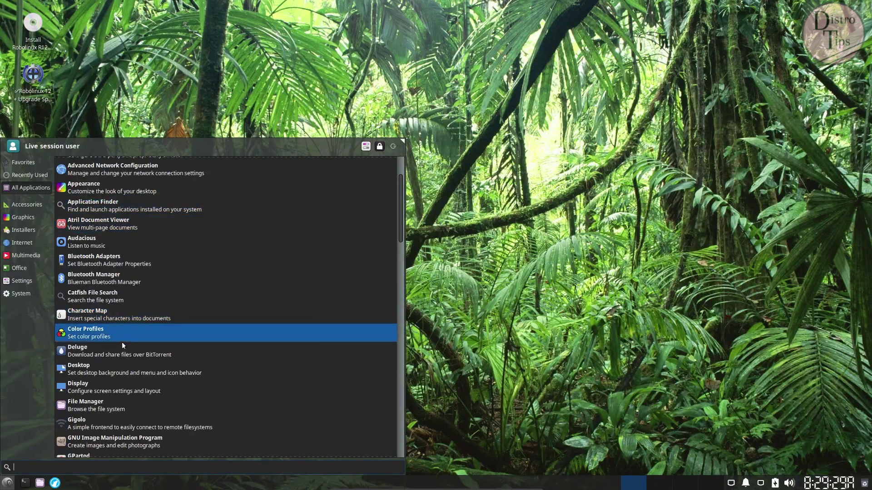
pyautogui.scroll(-3, 97, 409)
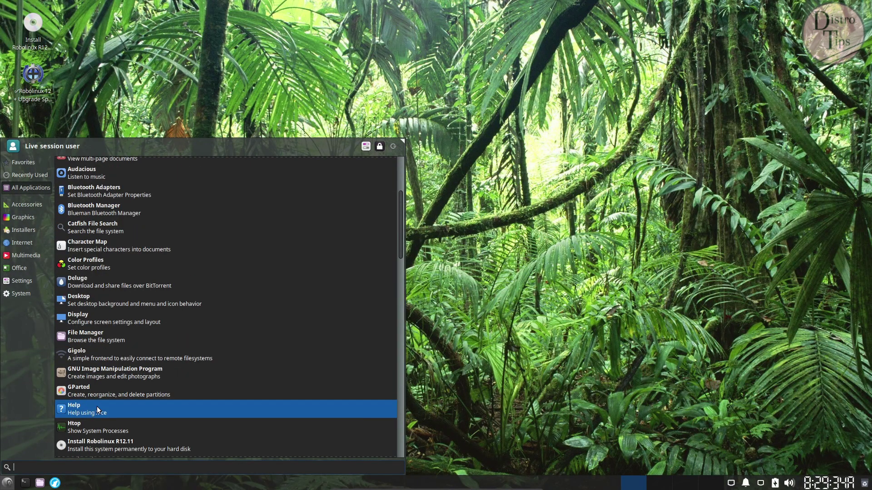
pyautogui.scroll(-5, 100, 402)
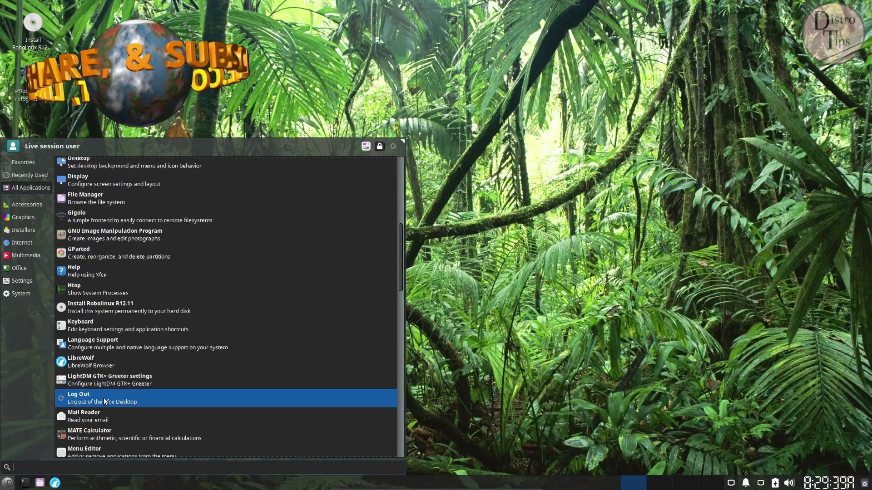
pyautogui.scroll(-1, 103, 398)
# Launch MATE Calculator, switch it to scientific mode, and minimize its window
pyautogui.click(104, 398)
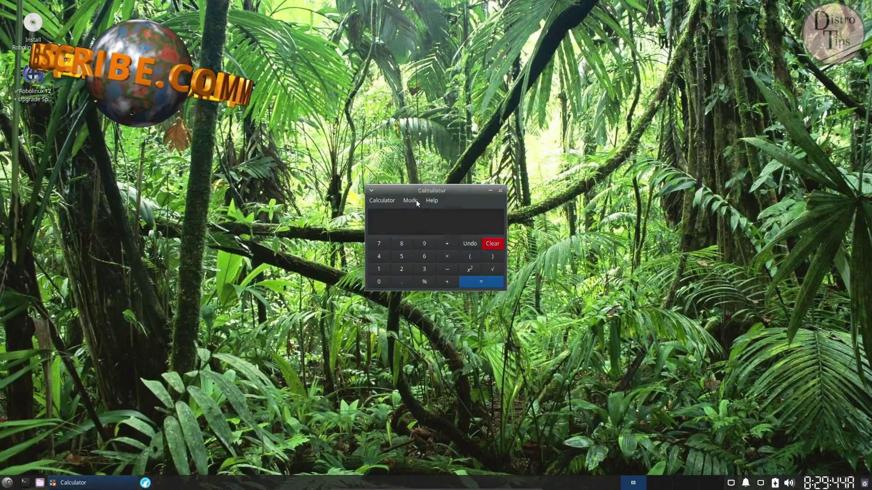
pyautogui.click(410, 200)
pyautogui.click(424, 225)
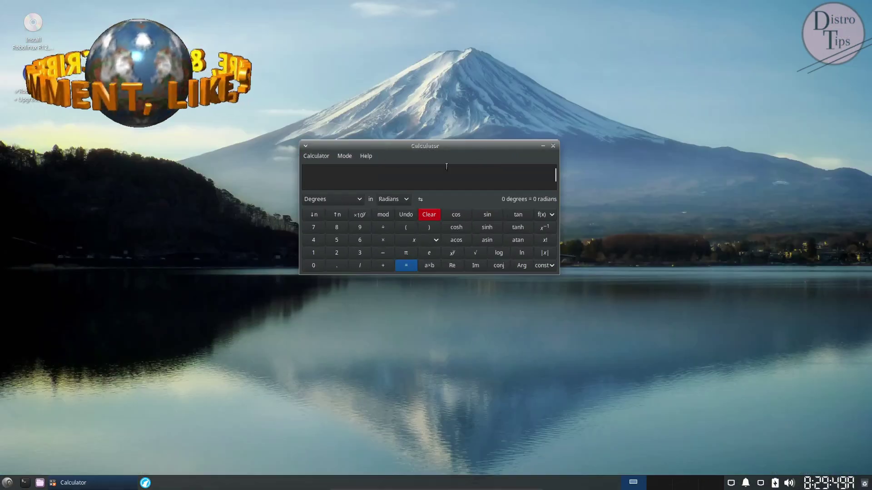
pyautogui.click(543, 146)
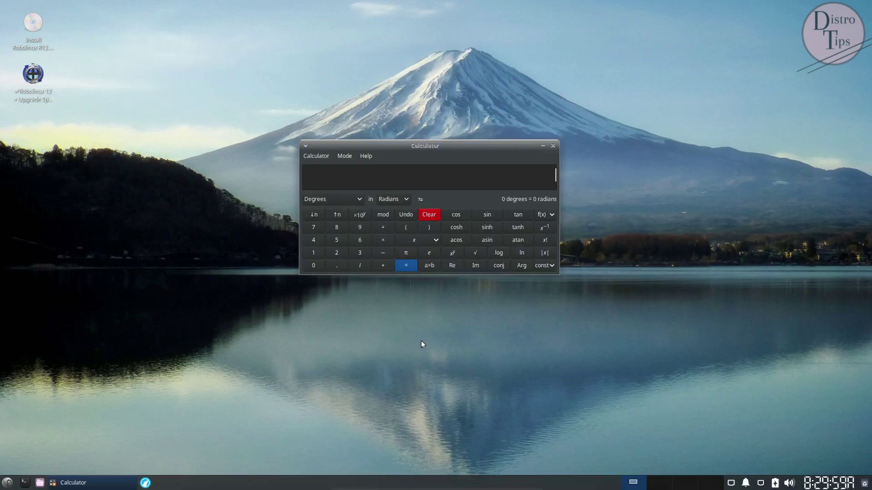
# Open the About information of MATE Calculator, review its version, description, credits and license, and close it
pyautogui.click(376, 179)
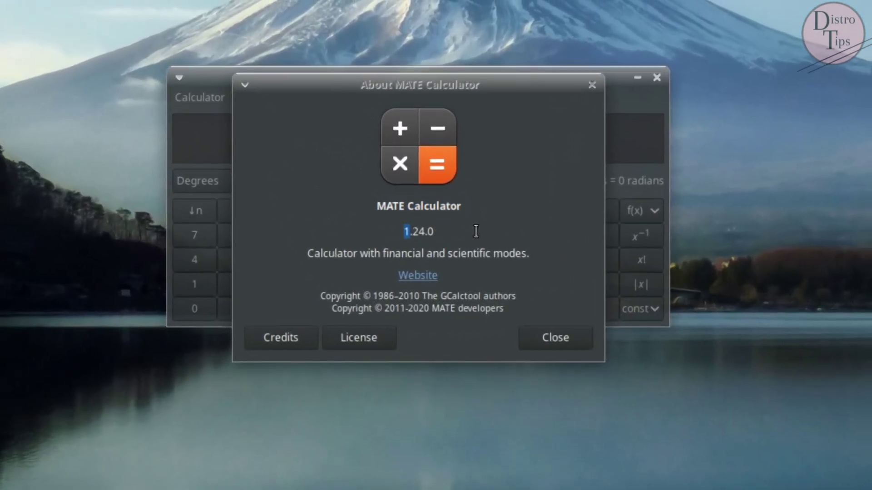
pyautogui.moveTo(476, 231); pyautogui.dragTo(296, 249)
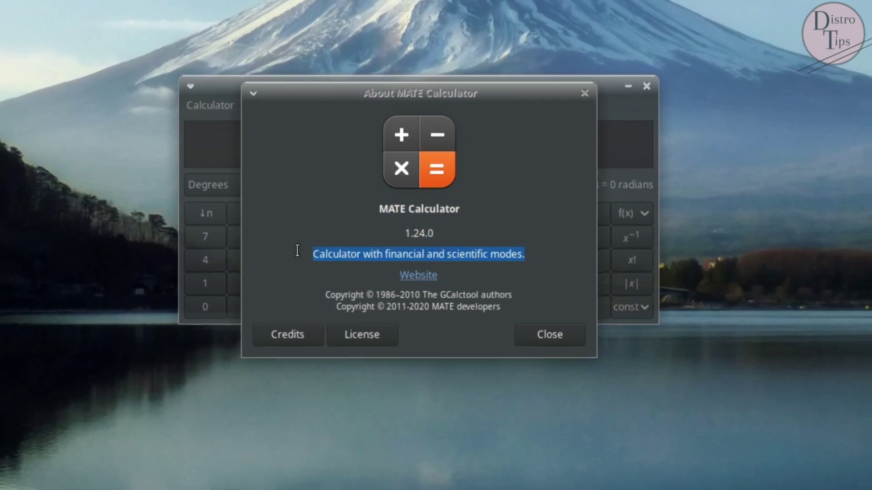
pyautogui.click(283, 338)
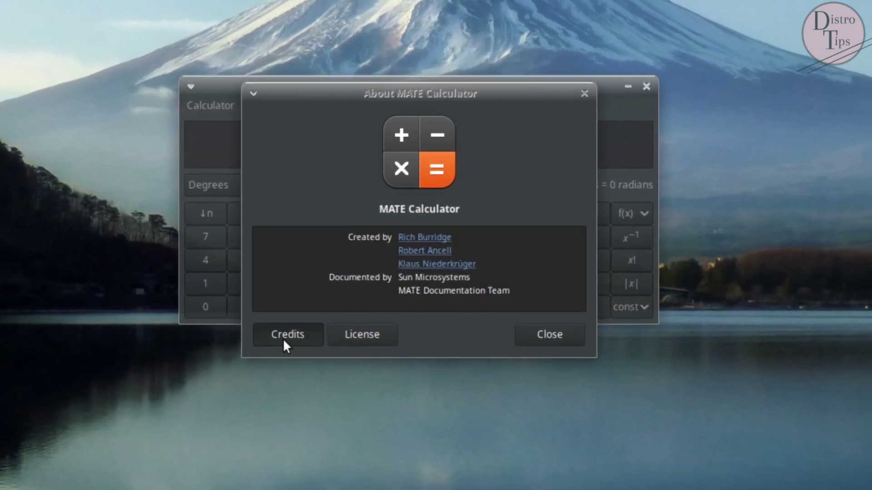
pyautogui.click(283, 339)
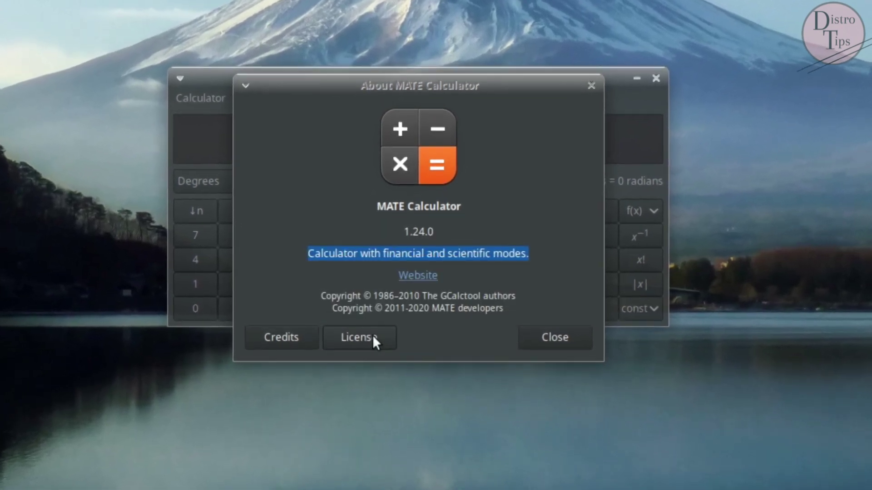
pyautogui.click(372, 334)
pyautogui.click(371, 336)
pyautogui.click(552, 333)
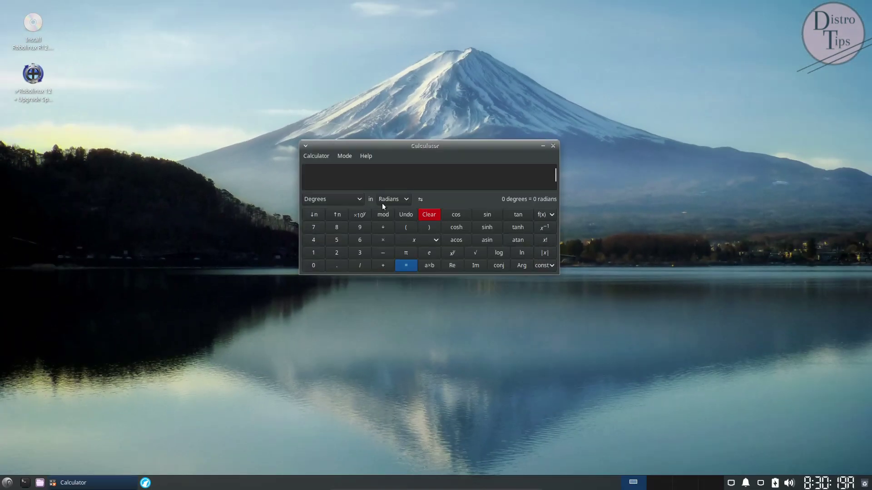
# Look through the calculator's menus and close MATE Calculator
pyautogui.click(227, 99)
pyautogui.click(340, 214)
pyautogui.click(553, 146)
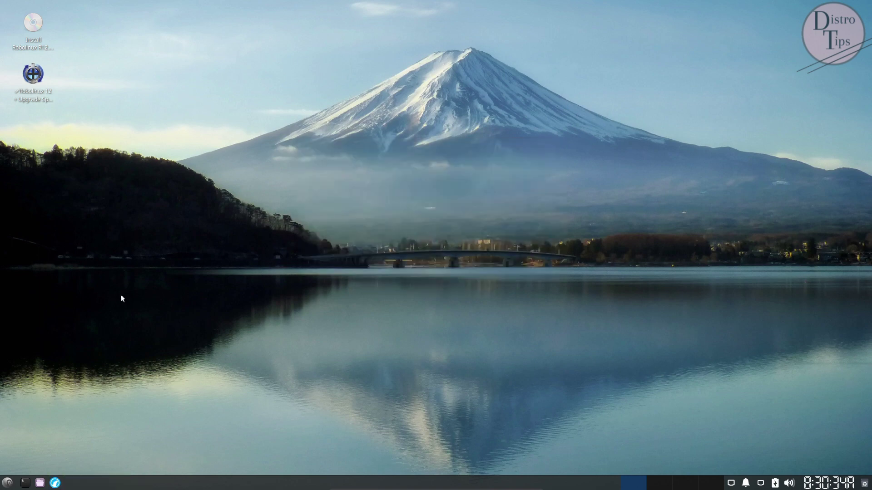
# Launch Ubuntu Cleaner from the System applications, then minimize and restore its window to view the wallpaper
pyautogui.click(3, 485)
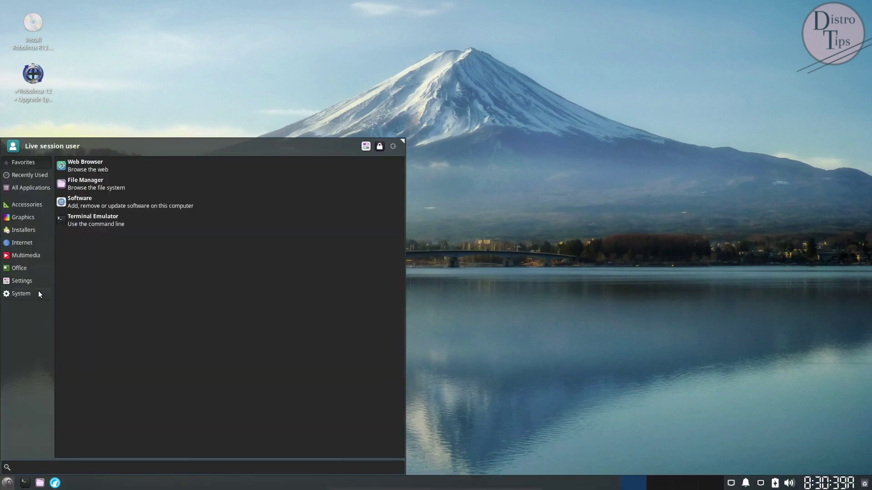
pyautogui.click(28, 293)
pyautogui.click(98, 278)
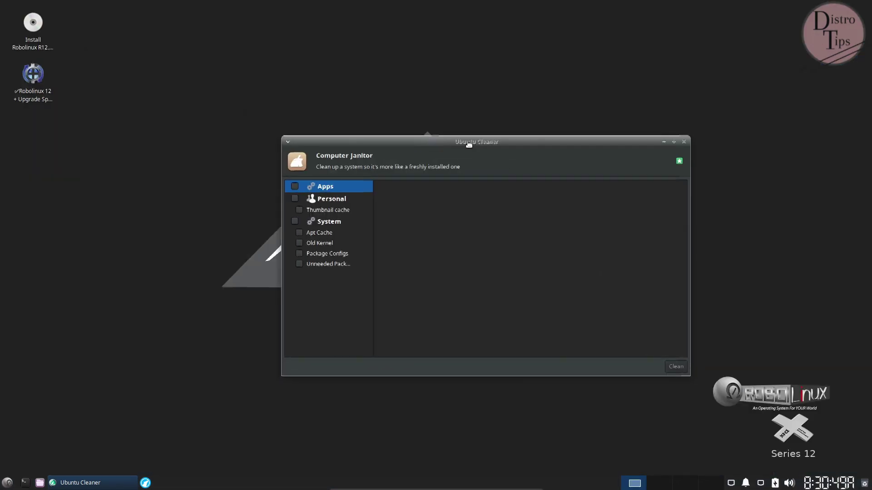
pyautogui.click(614, 131)
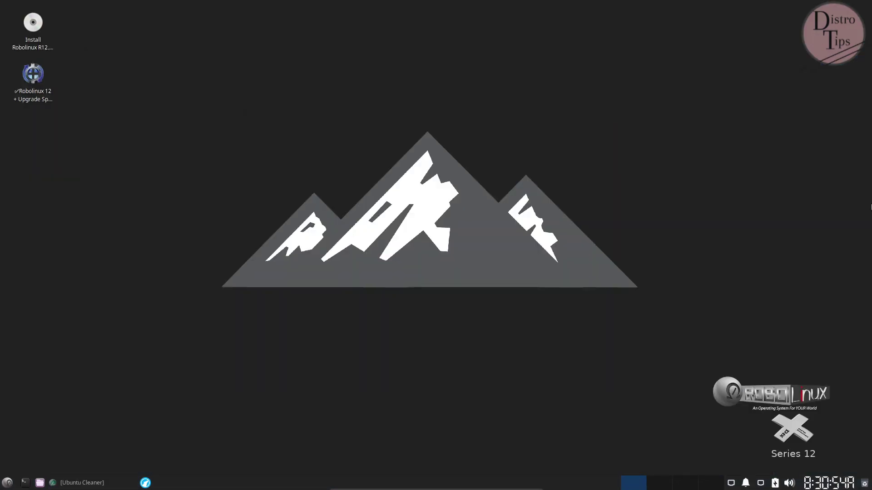
pyautogui.click(109, 483)
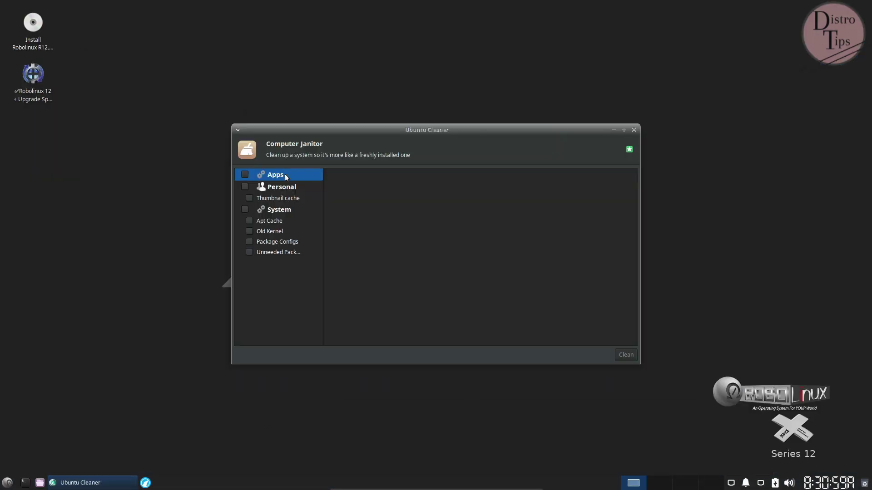
# Select the Apt Cache and Old Kernel entries in Ubuntu Cleaner to review them, and close the application
pyautogui.click(281, 221)
pyautogui.click(282, 231)
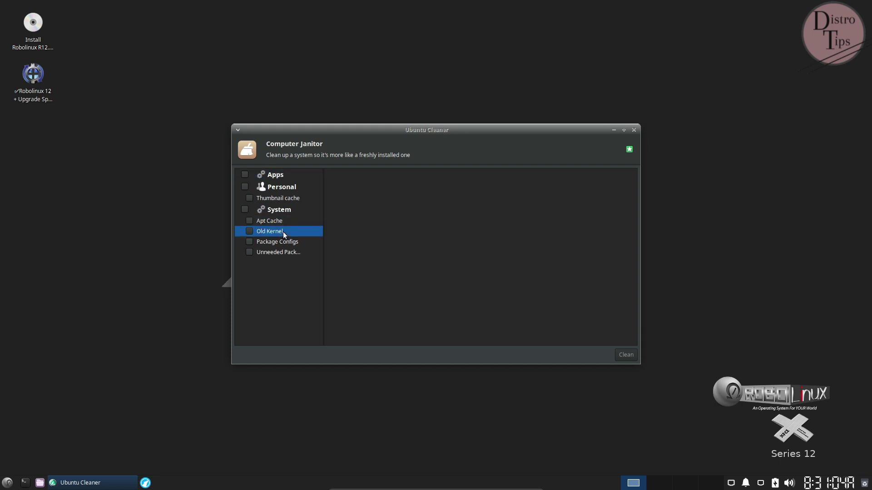
pyautogui.click(634, 130)
# Launch Software from the favorite applications and move its window towards the middle of the desktop
pyautogui.click(8, 484)
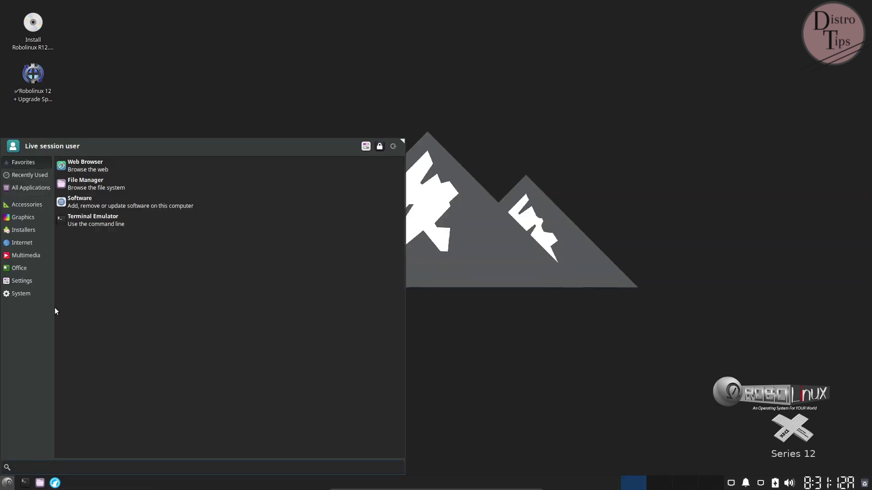
pyautogui.click(83, 206)
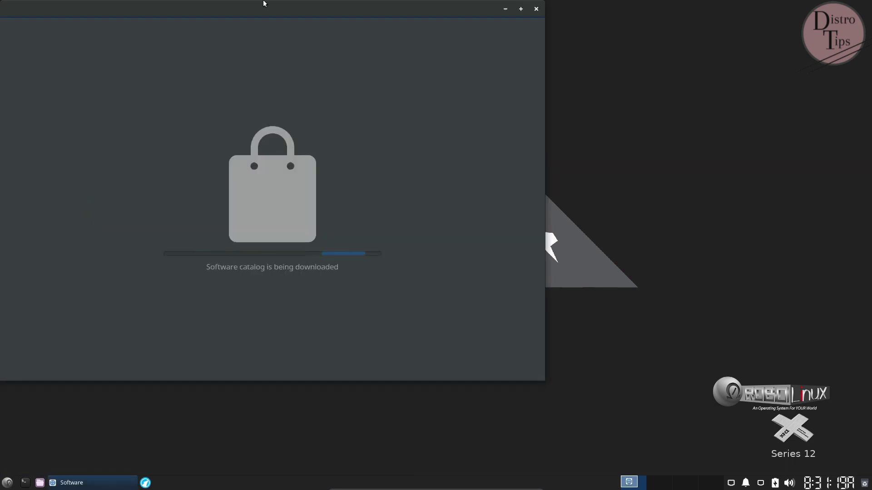
pyautogui.moveTo(263, 3); pyautogui.dragTo(408, 60)
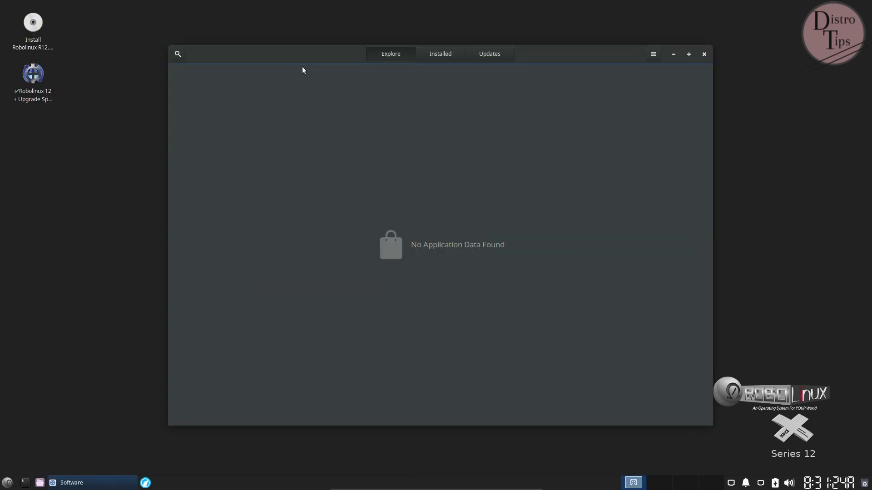
pyautogui.moveTo(26, 93)
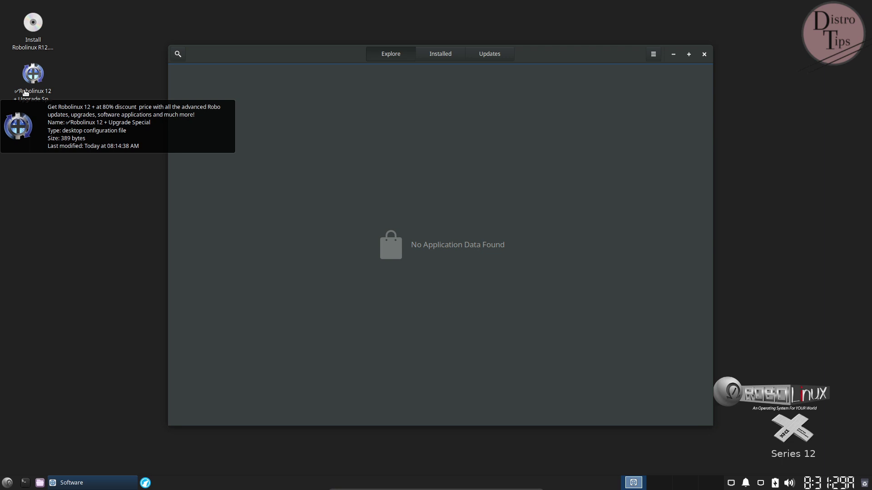
# Switch Software to the installed applications and review its About information, including the version, copyright and credits
pyautogui.click(436, 54)
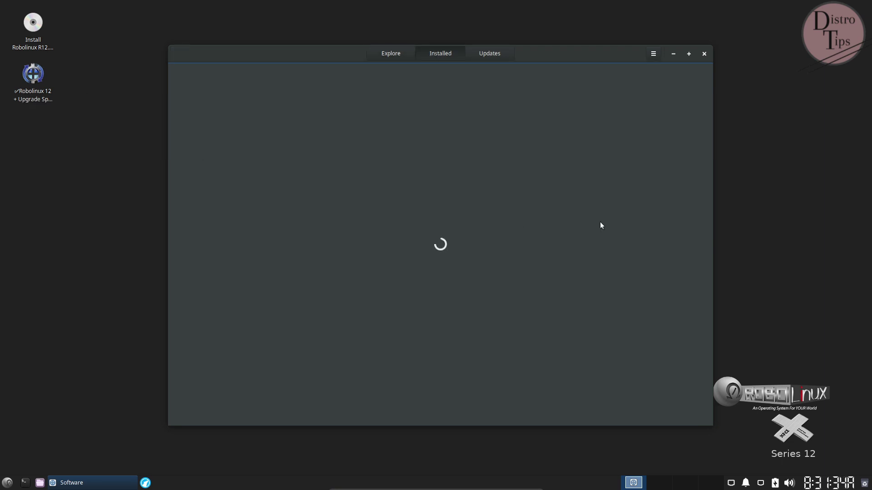
pyautogui.click(653, 54)
pyautogui.click(652, 118)
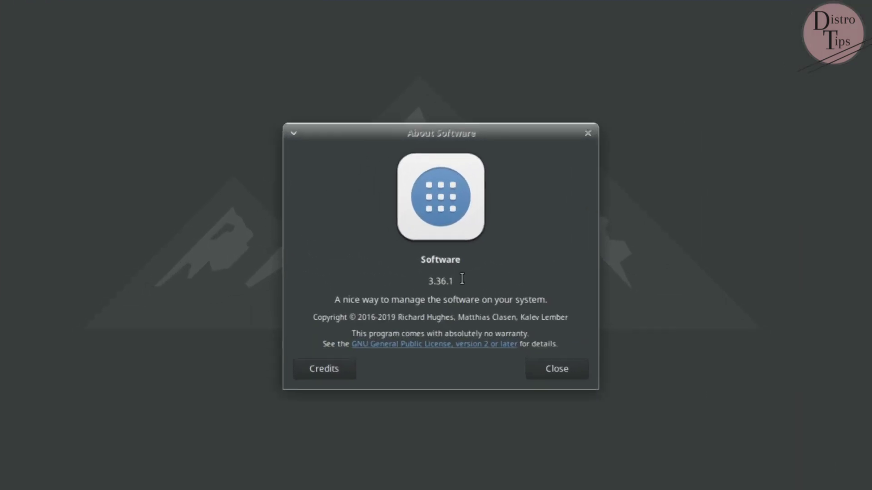
pyautogui.moveTo(479, 268); pyautogui.dragTo(474, 295)
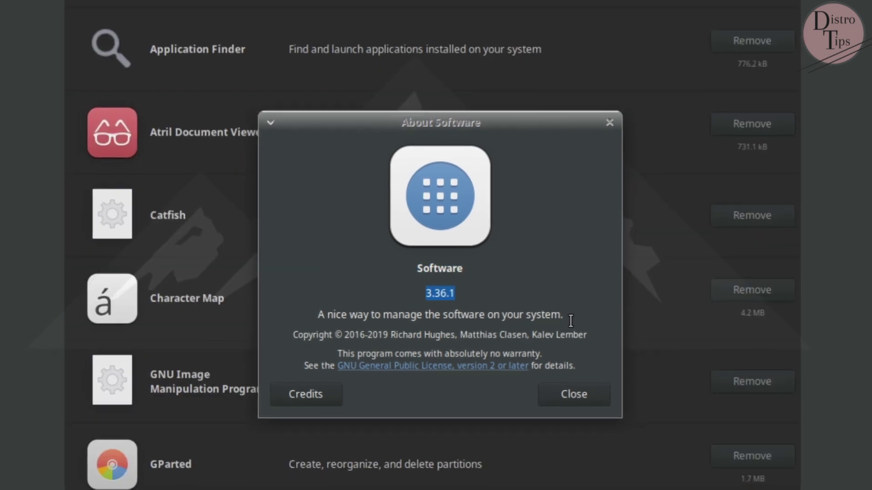
pyautogui.moveTo(577, 320); pyautogui.dragTo(590, 334)
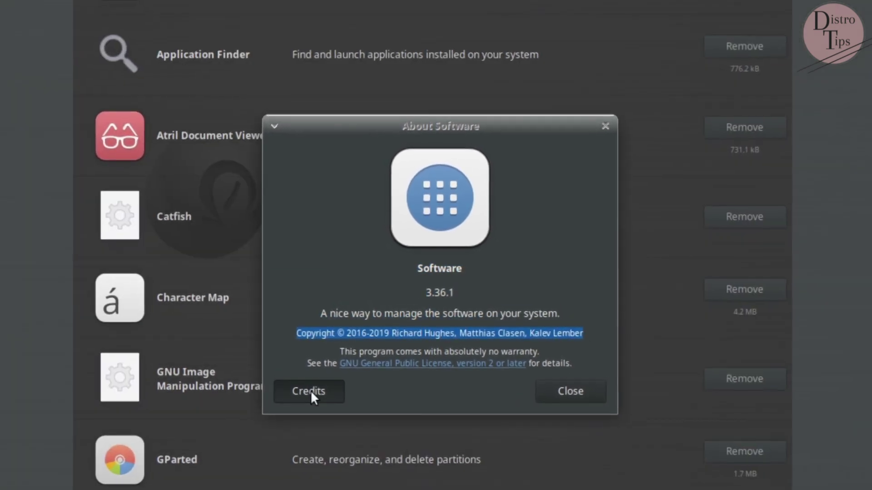
pyautogui.click(310, 391)
pyautogui.click(309, 393)
pyautogui.moveTo(458, 292); pyautogui.dragTo(413, 291)
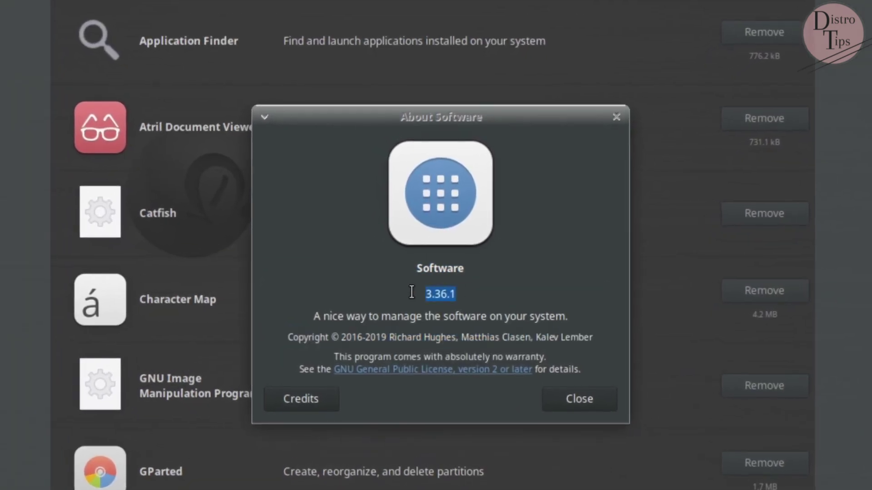
pyautogui.click(420, 268)
pyautogui.click(582, 400)
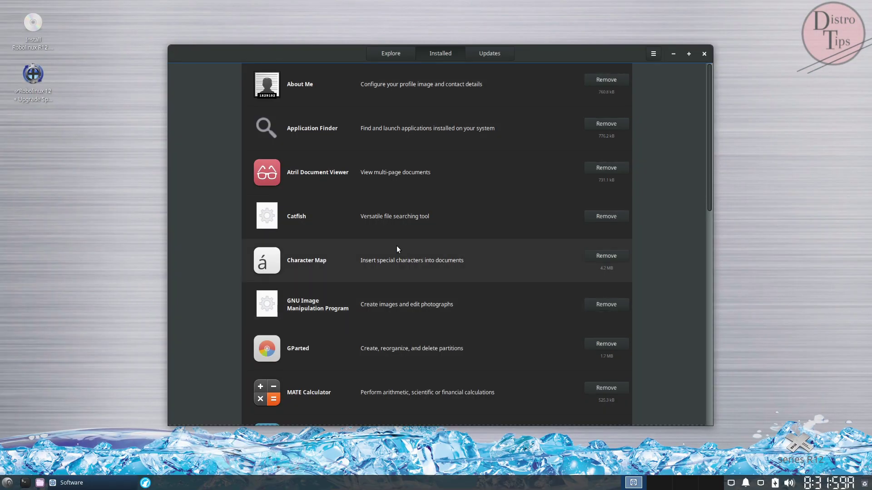
# Look through the installed applications, updates and explore pages of Software, and close it
pyautogui.scroll(-3, 354, 287)
pyautogui.click(485, 54)
pyautogui.click(404, 55)
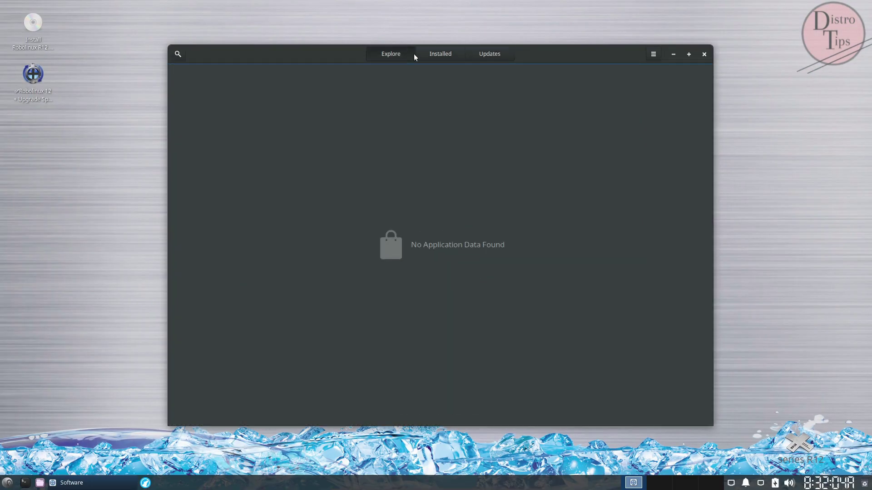
pyautogui.click(435, 54)
pyautogui.click(654, 55)
pyautogui.click(660, 108)
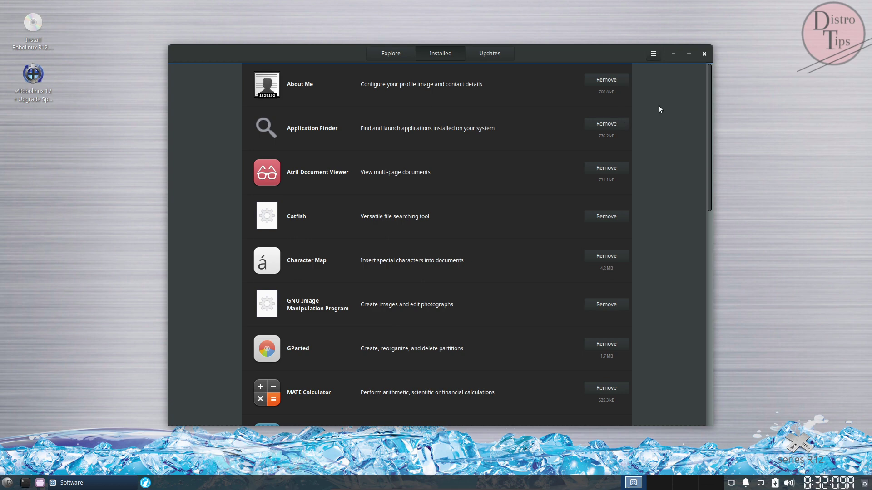
pyautogui.click(704, 53)
pyautogui.click(607, 128)
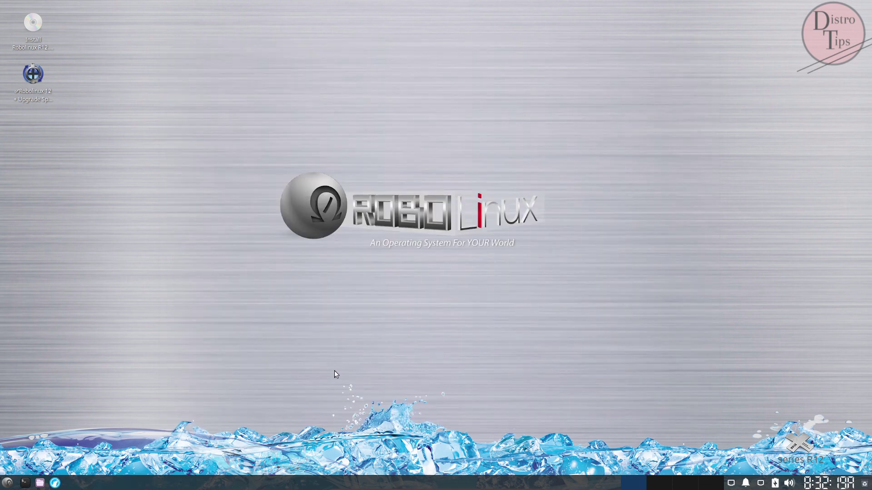
# Look through the Internet and Multimedia application categories, and launch VLC media player
pyautogui.click(7, 483)
pyautogui.click(22, 245)
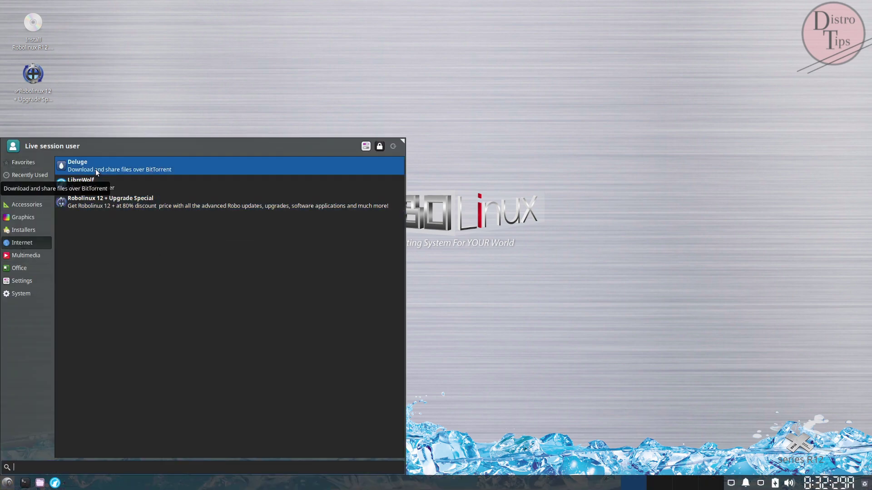
pyautogui.click(24, 254)
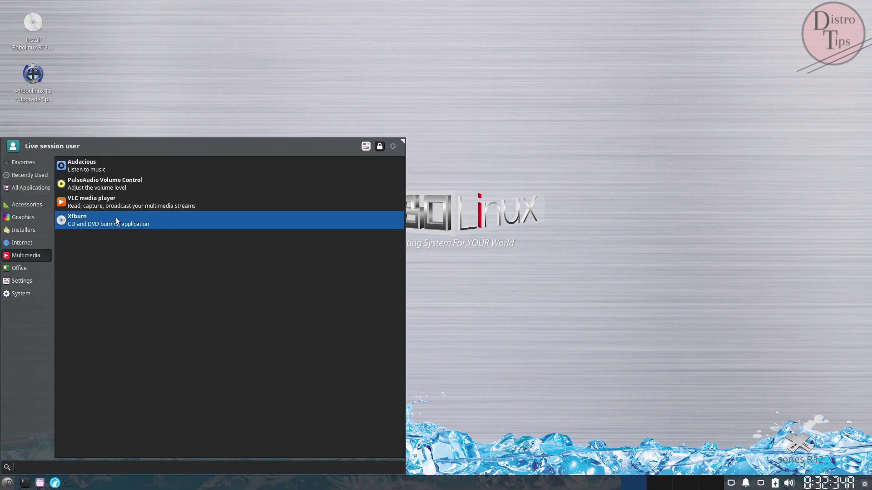
pyautogui.click(113, 201)
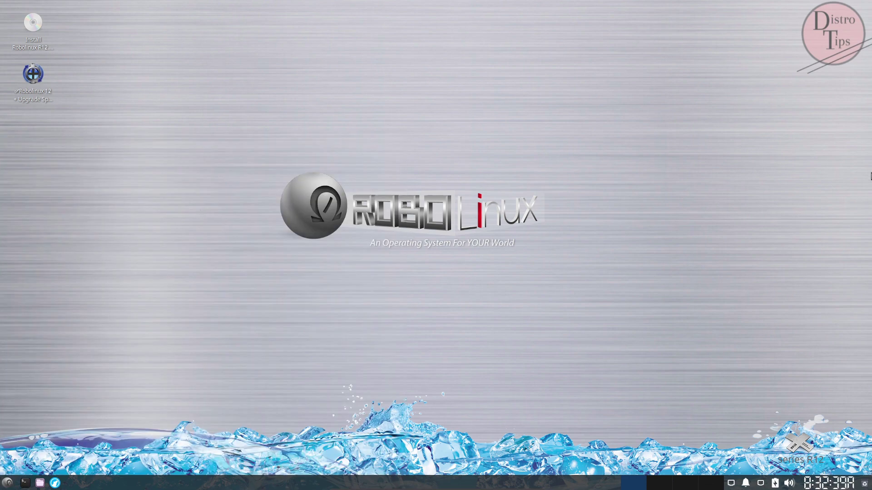
pyautogui.click(502, 319)
# Open the About information of VLC media player and review its version and build details
pyautogui.click(473, 147)
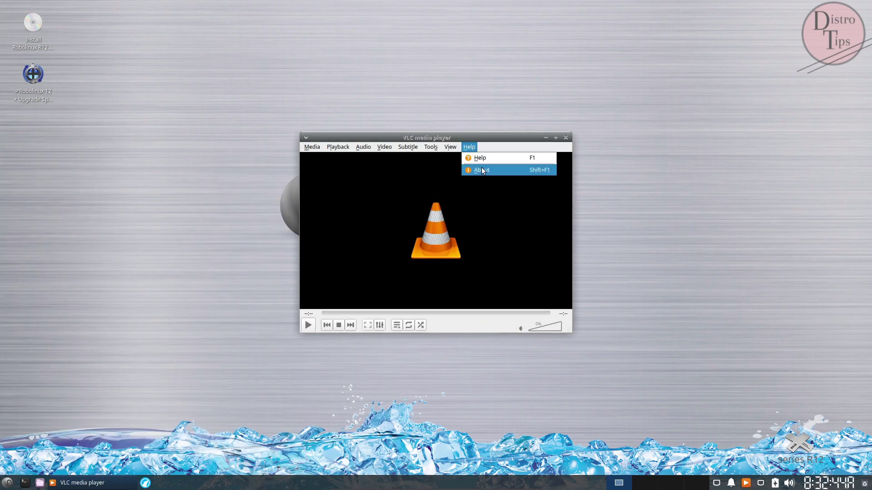
pyautogui.click(477, 169)
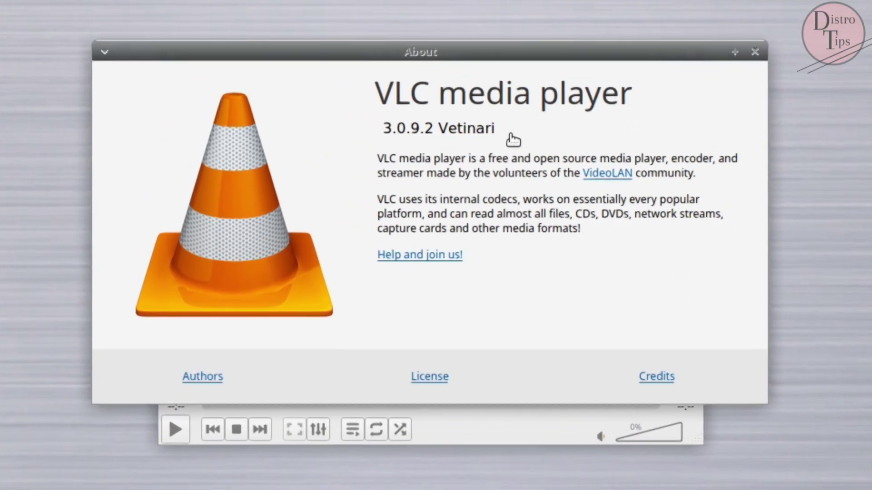
pyautogui.click(472, 131)
pyautogui.click(465, 132)
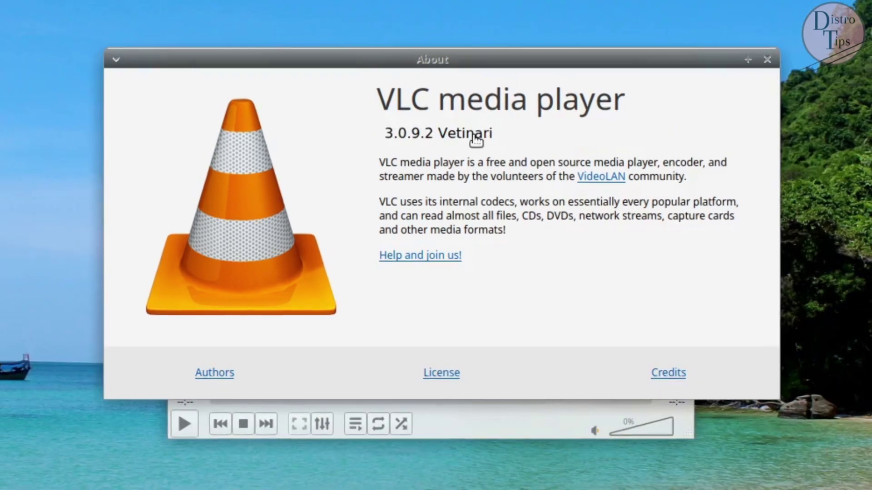
# Read VLC's authors, license and credits, check the build details again, and close the About window
pyautogui.click(203, 377)
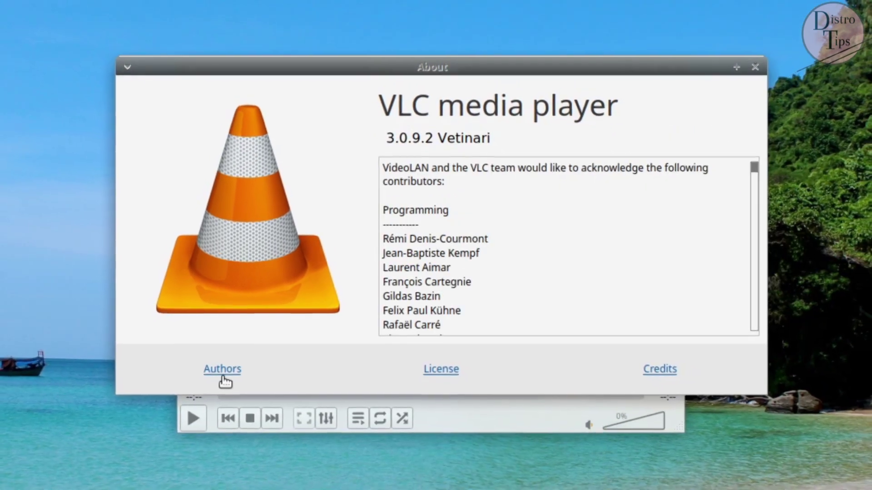
pyautogui.click(443, 370)
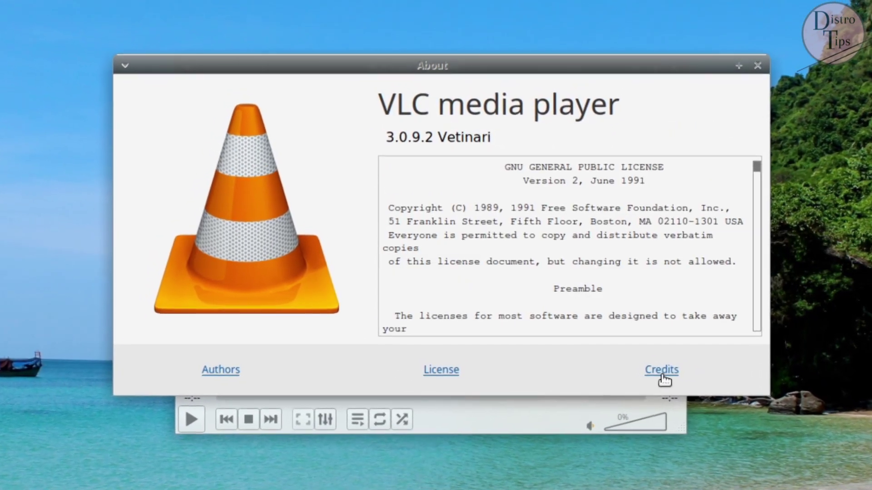
pyautogui.click(662, 370)
pyautogui.click(442, 136)
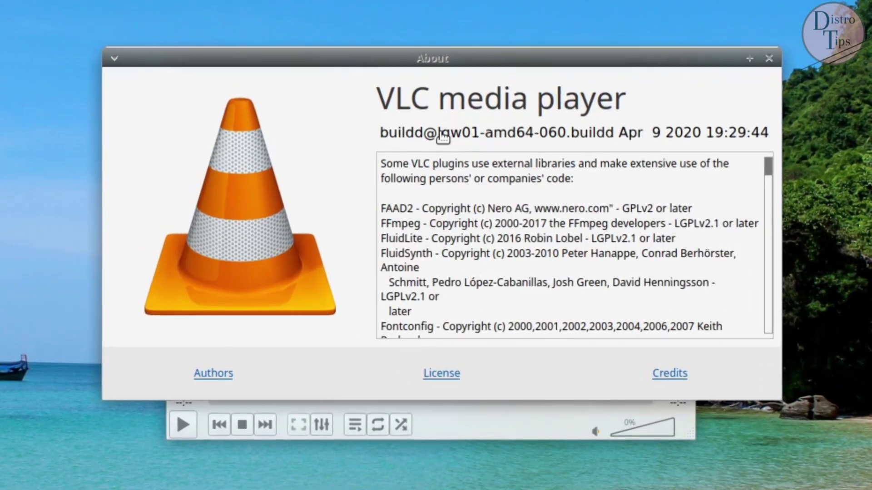
pyautogui.click(442, 137)
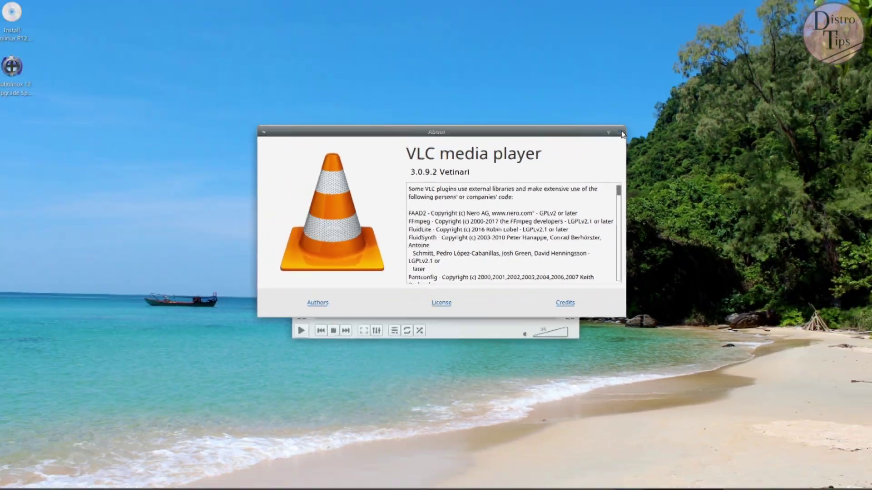
pyautogui.click(753, 66)
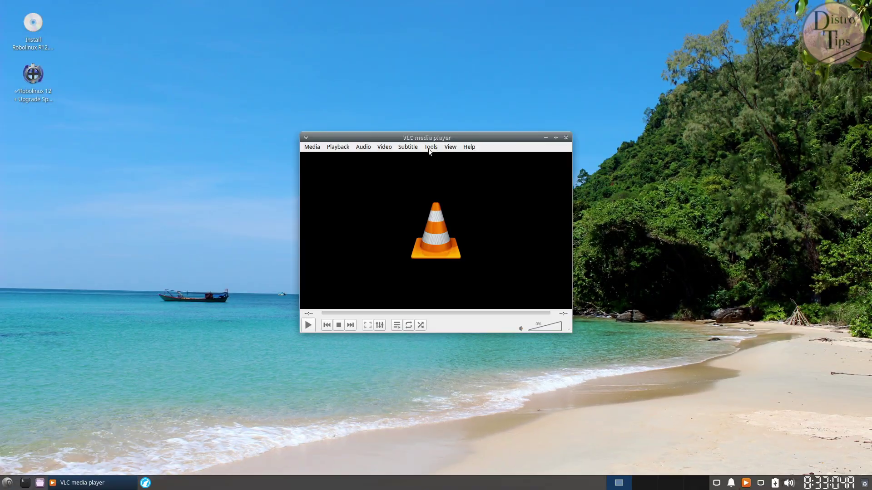
# Open VLC's preferences, look through the Interface, Audio, Video, Subtitles / OSD, Input / Codecs and Hotkeys settings, and close them
pyautogui.click(204, 85)
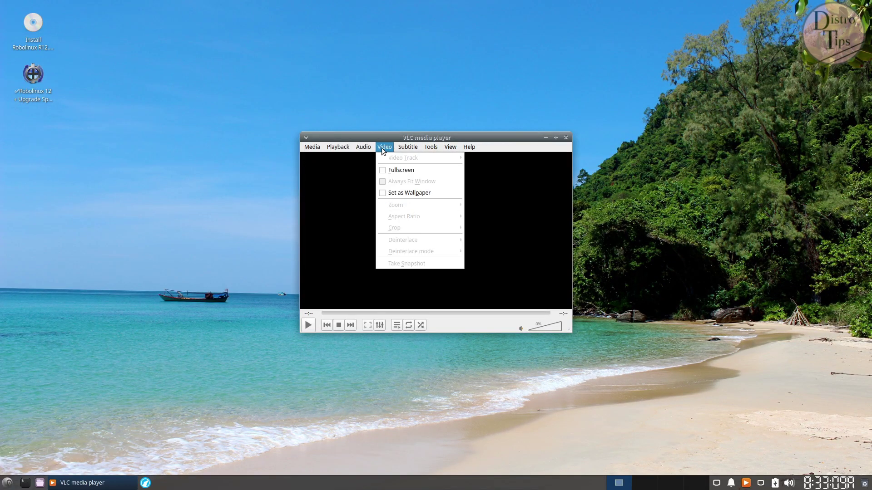
pyautogui.moveTo(430, 147)
pyautogui.click(464, 257)
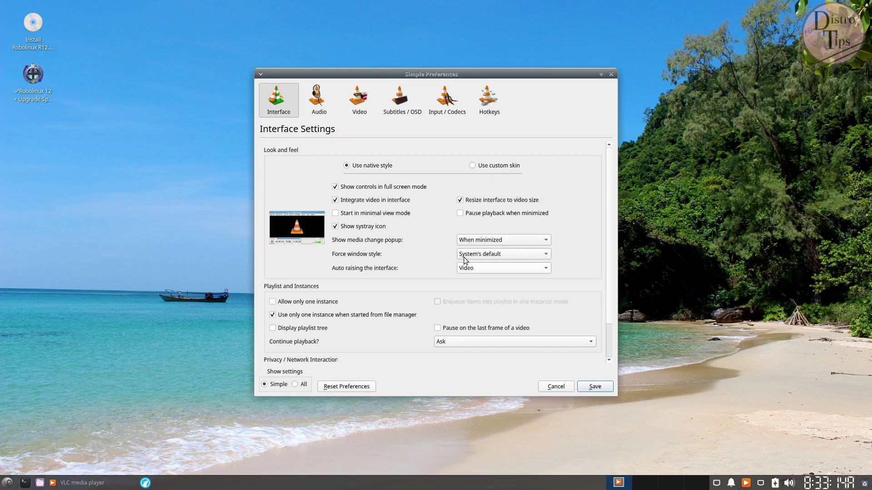
pyautogui.click(328, 113)
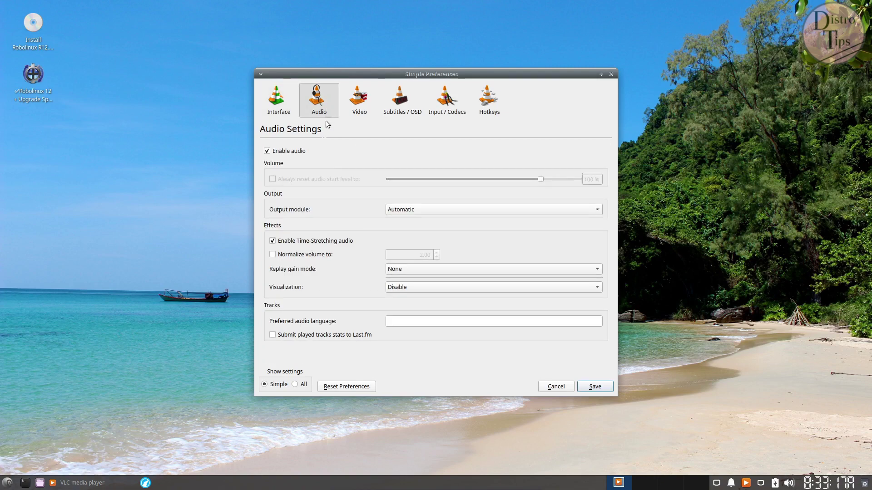
pyautogui.click(367, 112)
pyautogui.click(411, 118)
pyautogui.click(458, 115)
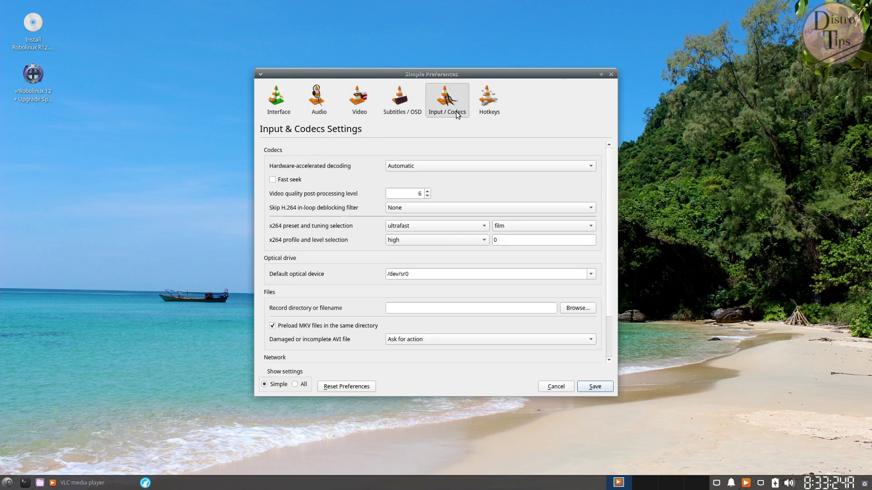
pyautogui.click(489, 102)
pyautogui.scroll(-10, 451, 292)
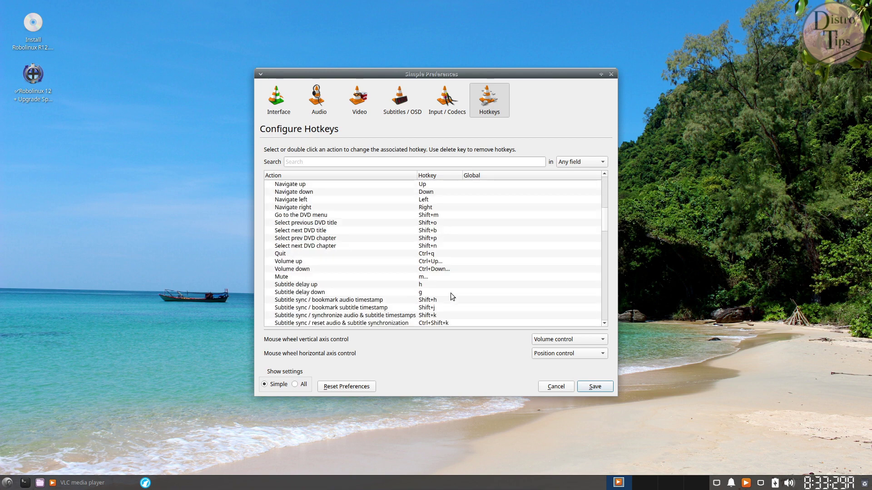
pyautogui.click(611, 74)
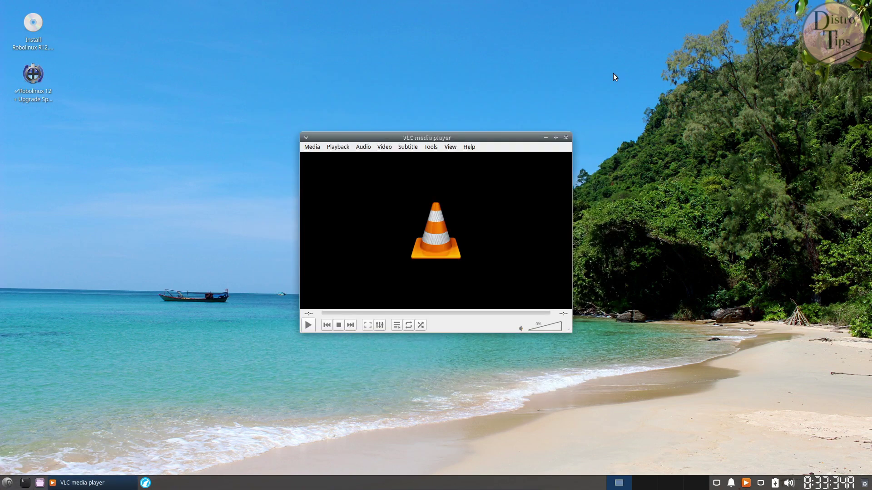
# Close VLC media player and launch Ristretto Image Viewer from the Graphics application category
pyautogui.click(450, 147)
pyautogui.click(567, 141)
pyautogui.click(566, 138)
pyautogui.rightClick(264, 7)
pyautogui.moveTo(298, 153)
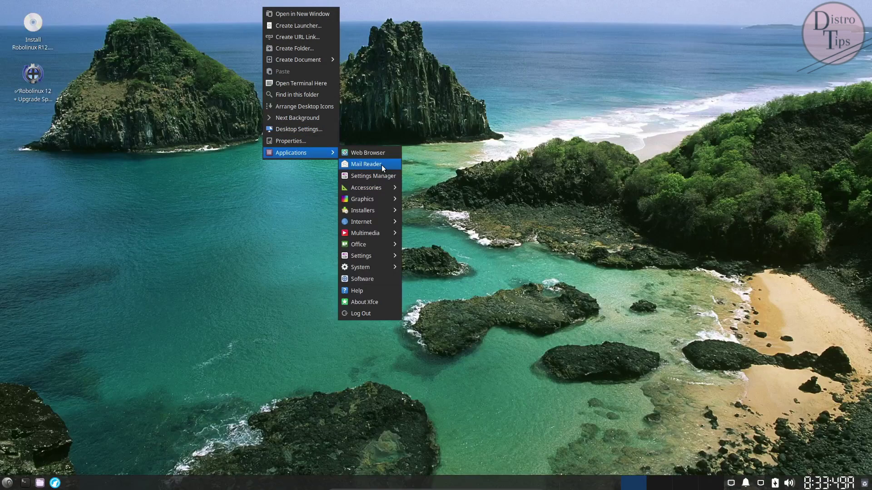
pyautogui.moveTo(379, 198)
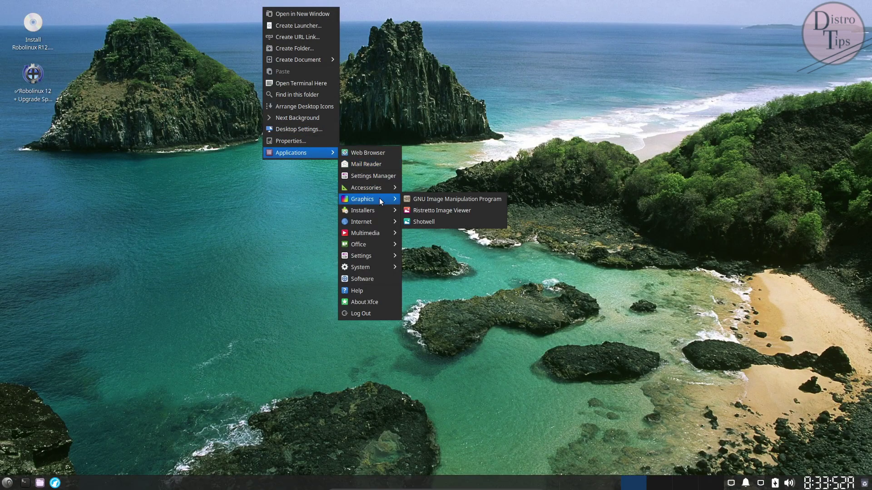
pyautogui.click(429, 209)
# Open the About information of Ristretto, review its version, description, credits and license, and close it
pyautogui.click(380, 148)
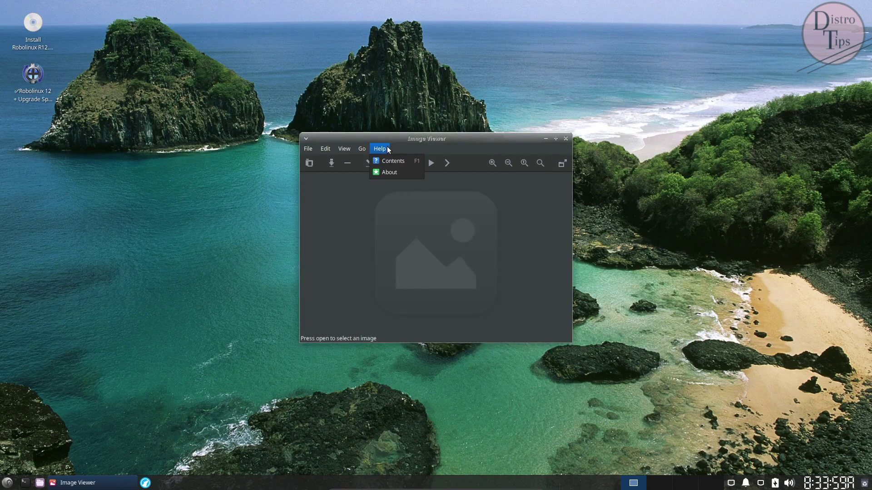
pyautogui.click(393, 175)
pyautogui.moveTo(474, 271); pyautogui.dragTo(468, 290)
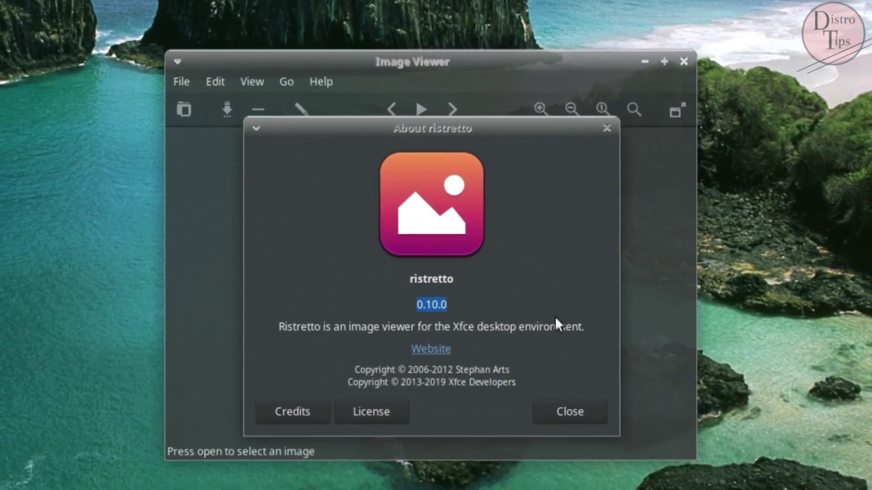
pyautogui.moveTo(560, 305); pyautogui.dragTo(310, 302)
pyautogui.click(303, 402)
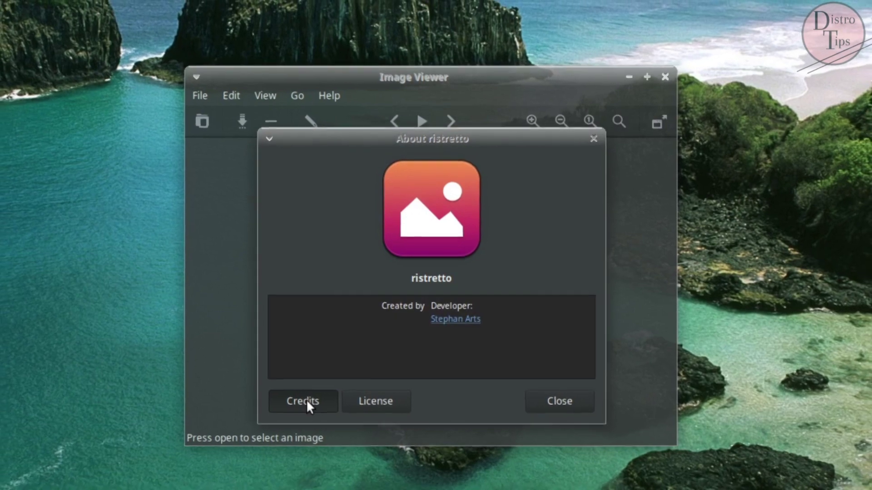
pyautogui.click(368, 404)
pyautogui.click(366, 402)
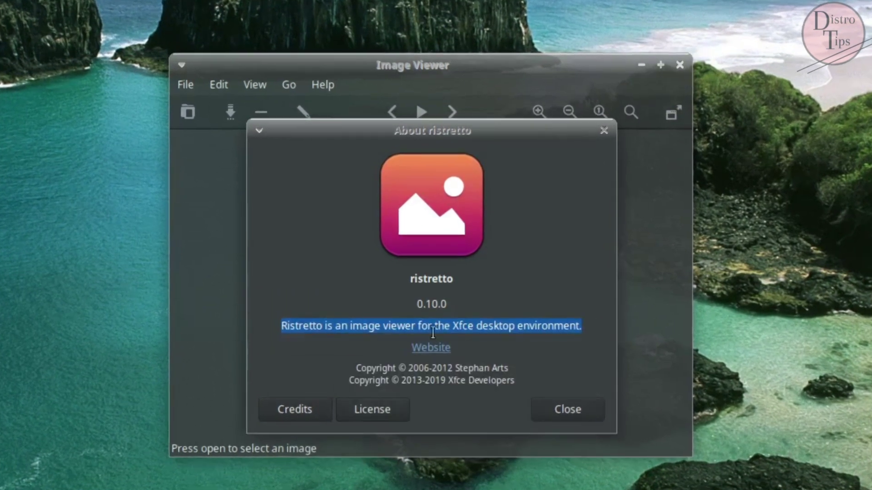
pyautogui.moveTo(459, 299); pyautogui.dragTo(403, 265)
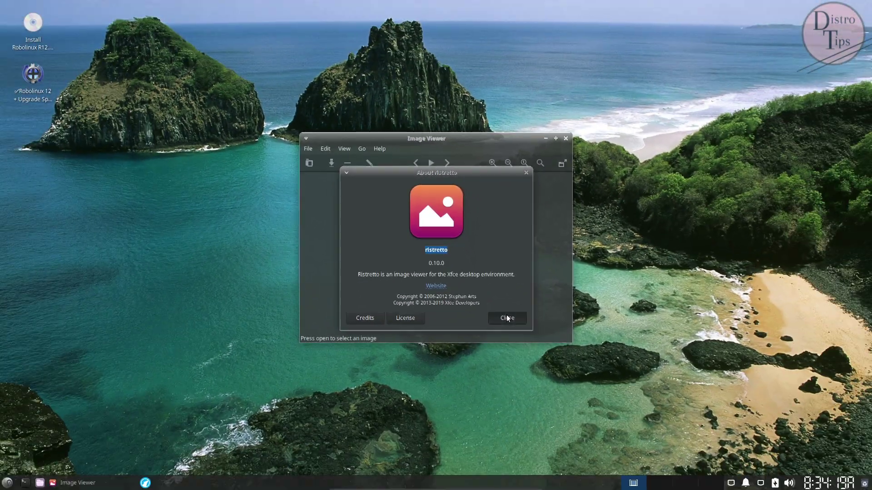
pyautogui.click(572, 414)
# Look through the Display, Fullscreen, Slideshow, Control and Behaviour preferences of Image Viewer, and close the preferences and the application
pyautogui.click(212, 78)
pyautogui.click(336, 208)
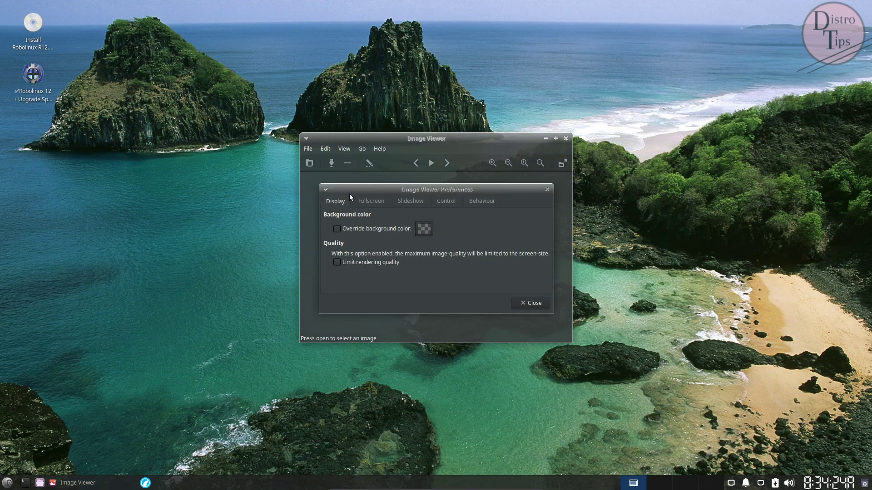
pyautogui.click(384, 203)
pyautogui.click(410, 202)
pyautogui.click(451, 201)
pyautogui.click(483, 201)
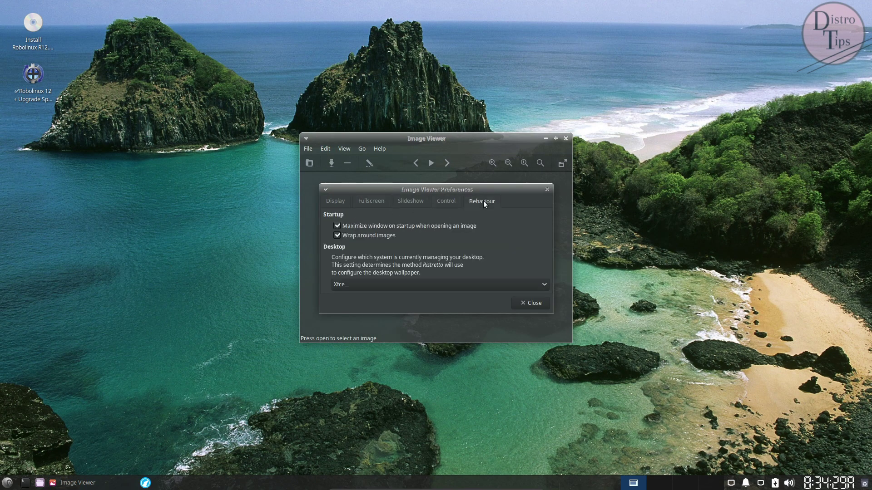
pyautogui.click(531, 302)
pyautogui.click(564, 138)
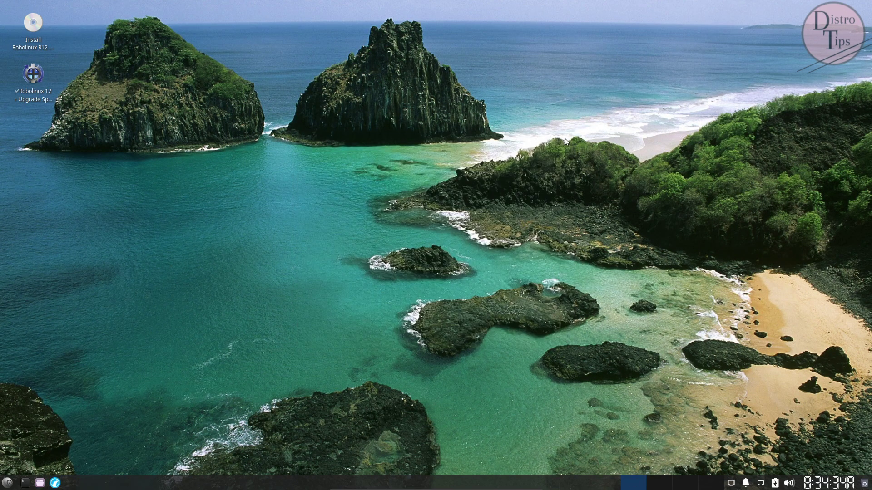
# Look through the application categories, launch Htop from System, and move its terminal window to the upper-left area of the desktop
pyautogui.rightClick(244, 26)
pyautogui.moveTo(300, 168)
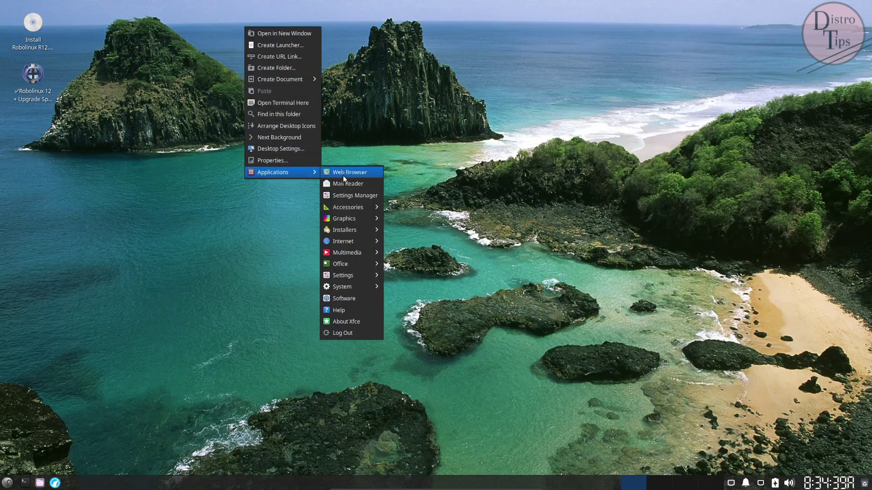
pyautogui.moveTo(354, 230)
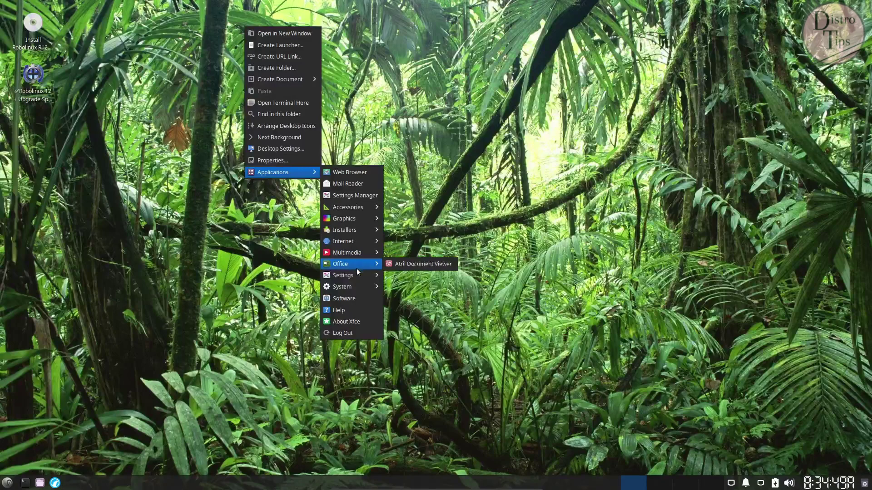
pyautogui.moveTo(358, 278)
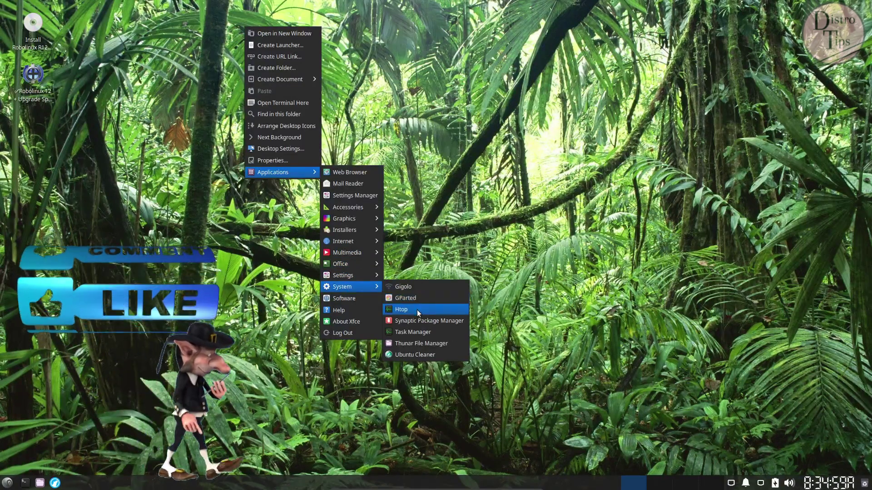
pyautogui.click(417, 310)
pyautogui.moveTo(440, 148); pyautogui.dragTo(190, 30)
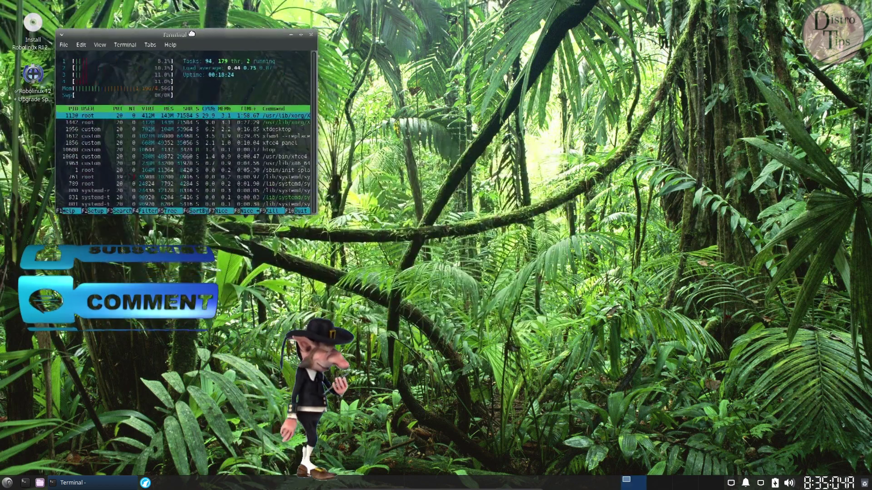
# Launch Task Manager from the System application category
pyautogui.rightClick(367, 111)
pyautogui.moveTo(408, 257)
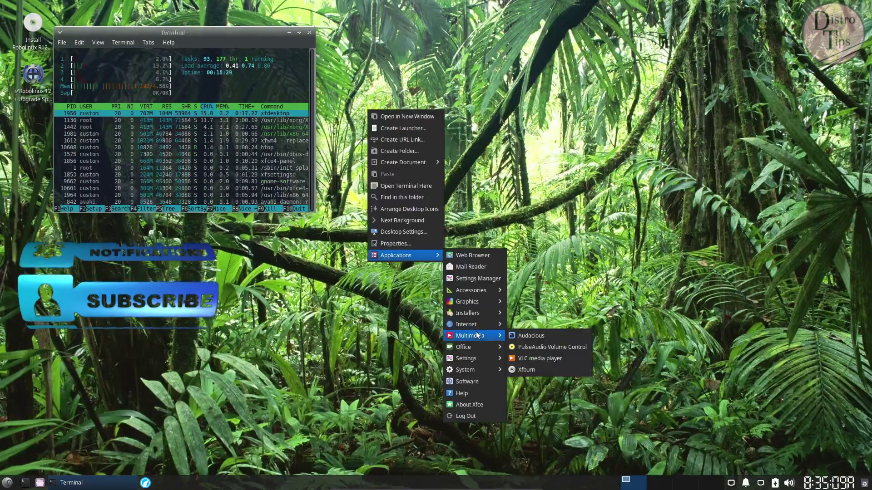
pyautogui.moveTo(482, 372)
pyautogui.click(530, 416)
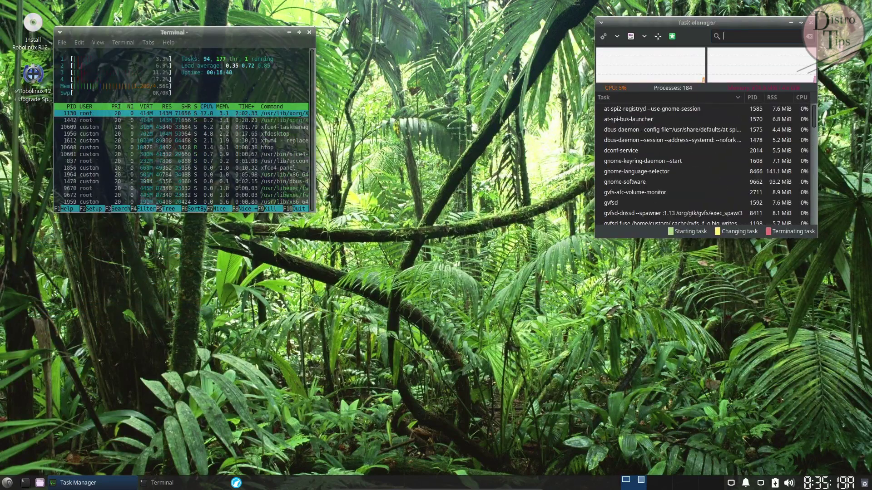
# Launch Atril Document Viewer from the Office application category
pyautogui.rightClick(345, 17)
pyautogui.moveTo(395, 164)
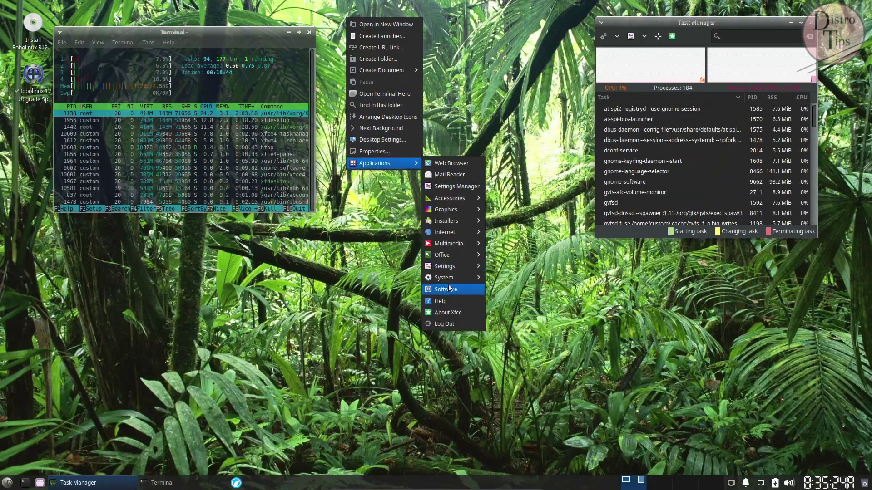
pyautogui.moveTo(449, 282)
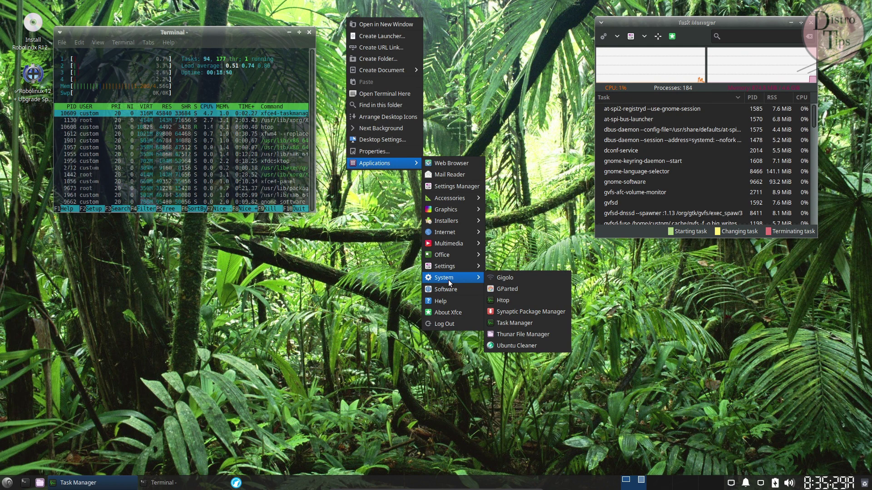
pyautogui.moveTo(453, 255)
pyautogui.click(551, 252)
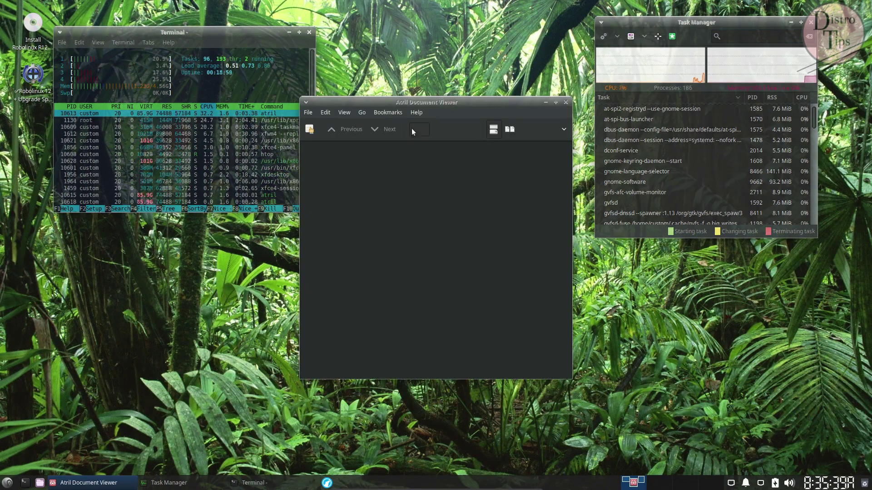
# Open the About information of Atril Document Viewer and read its description and copyright lines
pyautogui.click(416, 113)
pyautogui.click(422, 135)
pyautogui.moveTo(474, 248); pyautogui.dragTo(420, 275)
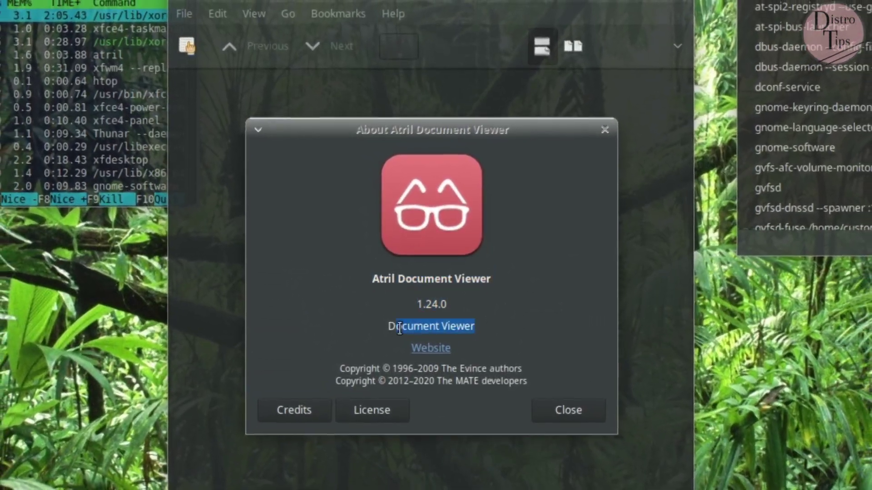
pyautogui.moveTo(336, 369); pyautogui.dragTo(528, 397)
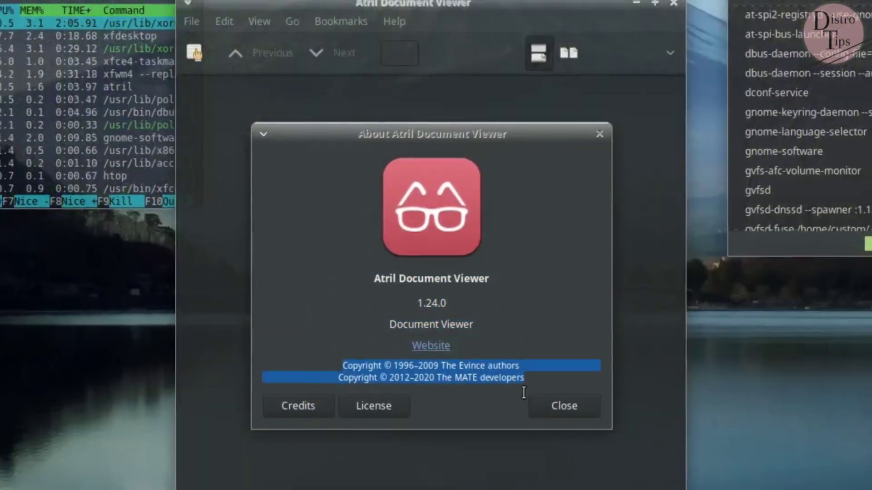
# Check Atril's credits and license, review its version number and name, and close the About window
pyautogui.click(302, 414)
pyautogui.click(310, 408)
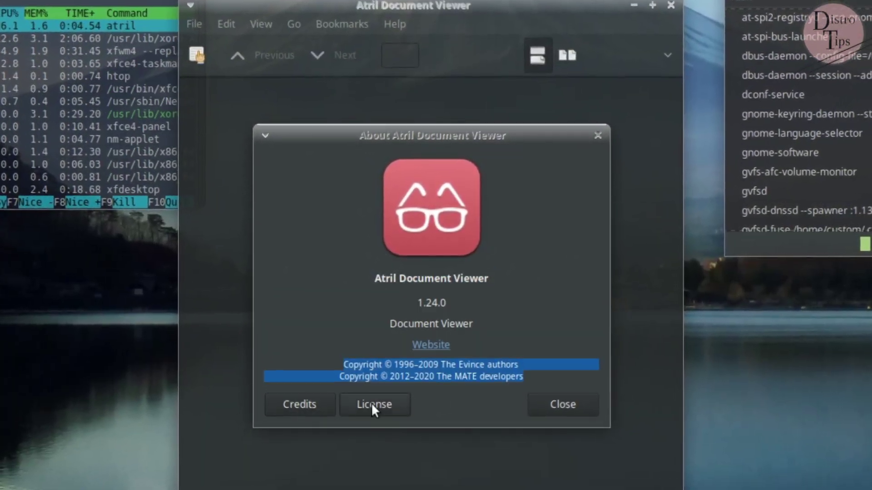
pyautogui.click(372, 405)
pyautogui.click(373, 406)
pyautogui.moveTo(414, 304); pyautogui.dragTo(448, 305)
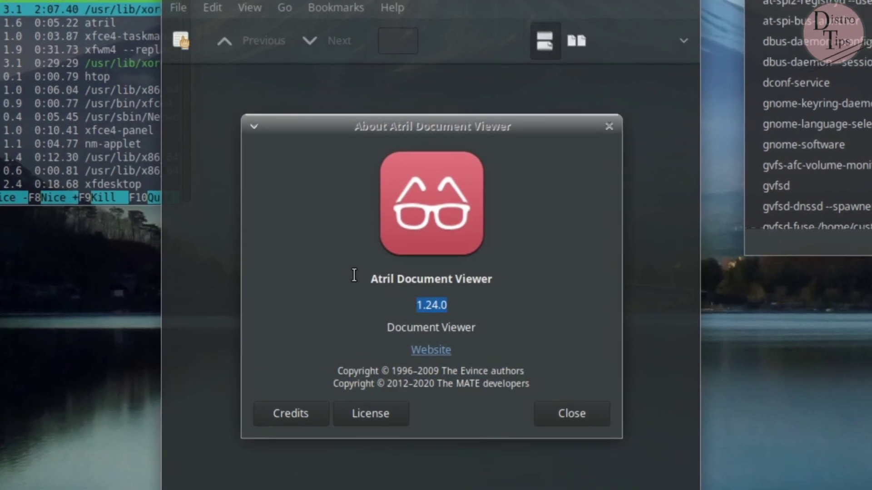
pyautogui.moveTo(365, 278); pyautogui.dragTo(502, 279)
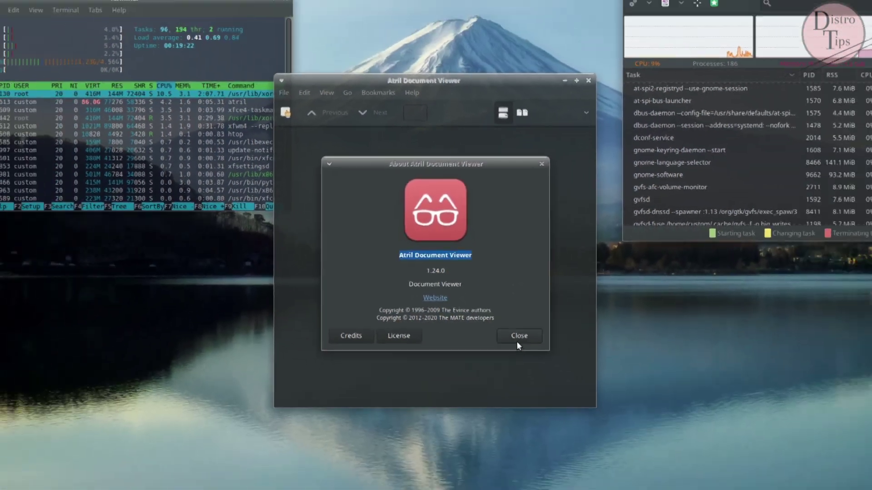
pyautogui.click(517, 340)
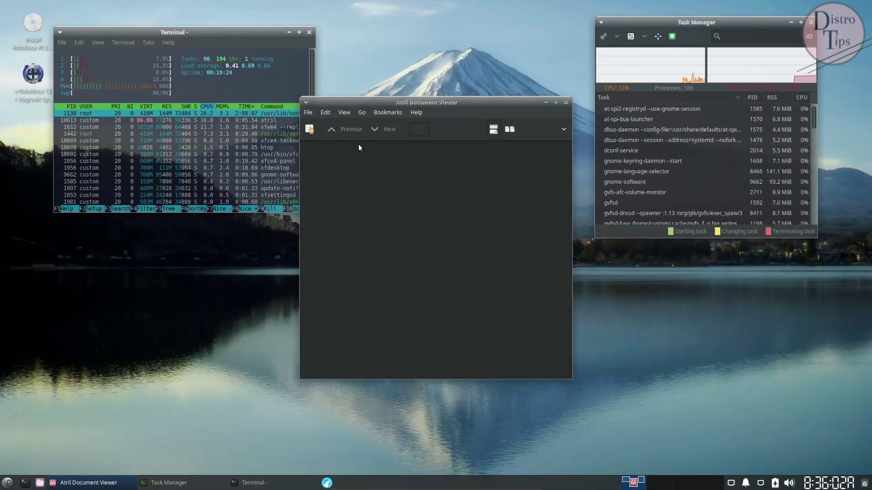
# Look through the menus of Atril Document Viewer and close the application
pyautogui.click(325, 112)
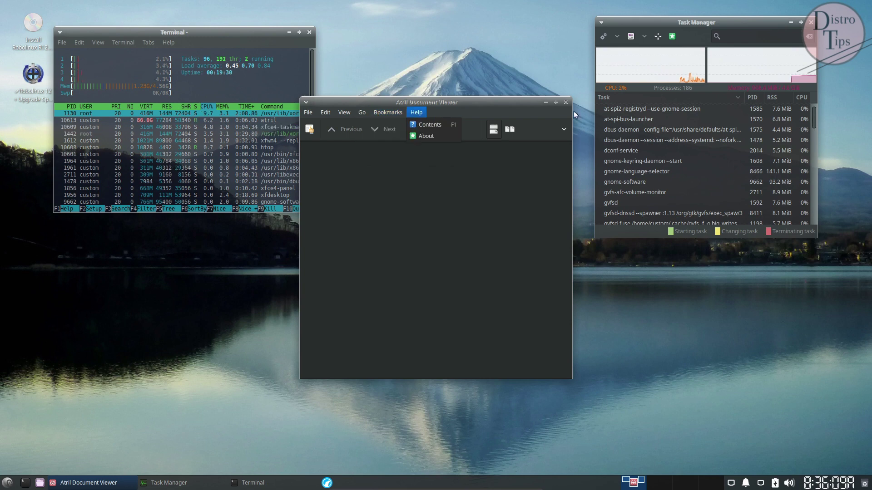
pyautogui.click(565, 101)
pyautogui.click(565, 102)
# Browse the application categories from the desktop's context menu and open the About Xfce information
pyautogui.rightClick(329, 12)
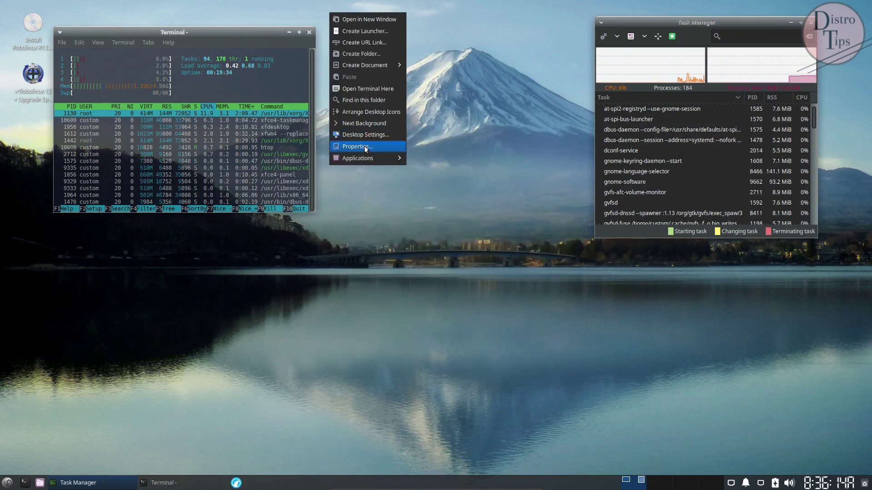
pyautogui.moveTo(390, 158)
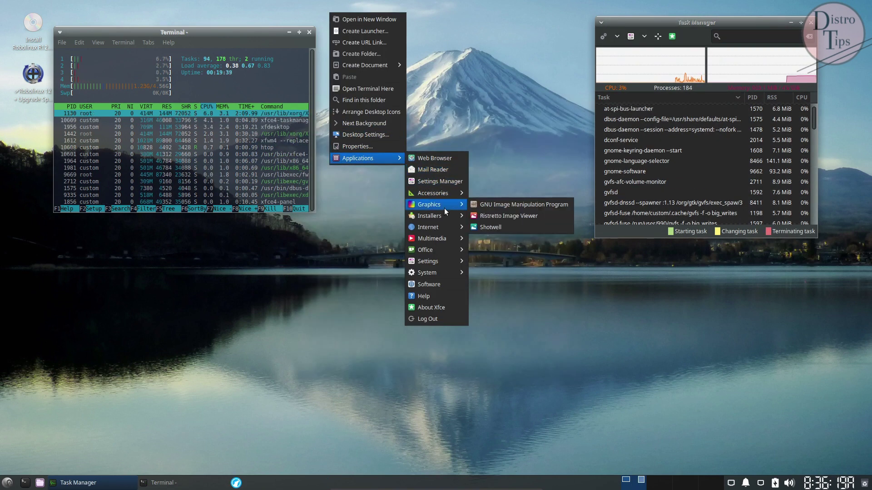
pyautogui.moveTo(444, 195)
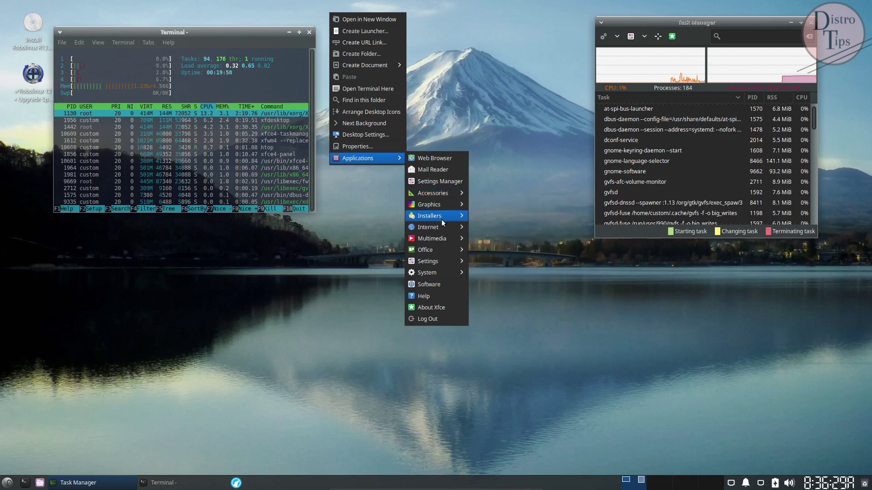
pyautogui.moveTo(441, 229)
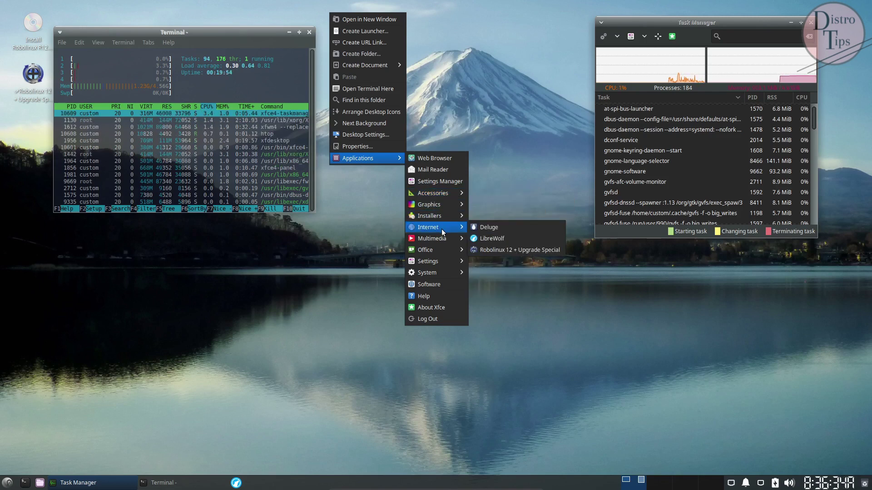
pyautogui.moveTo(443, 254)
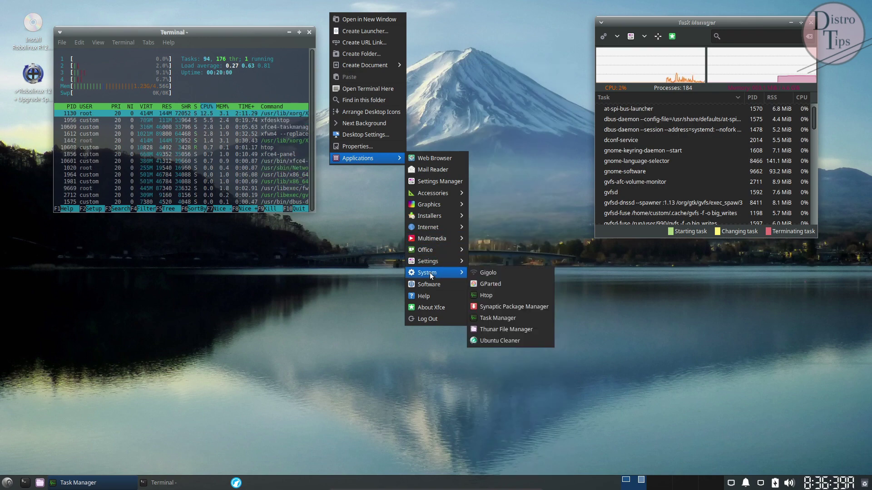
pyautogui.click(427, 309)
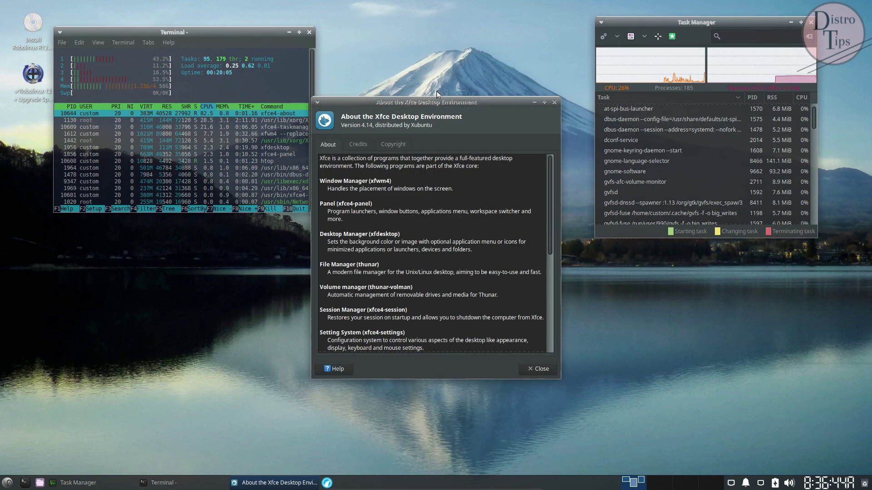
# Review the credits, copyright and general description of the Xfce Desktop Environment, and close its About window
pyautogui.click(396, 148)
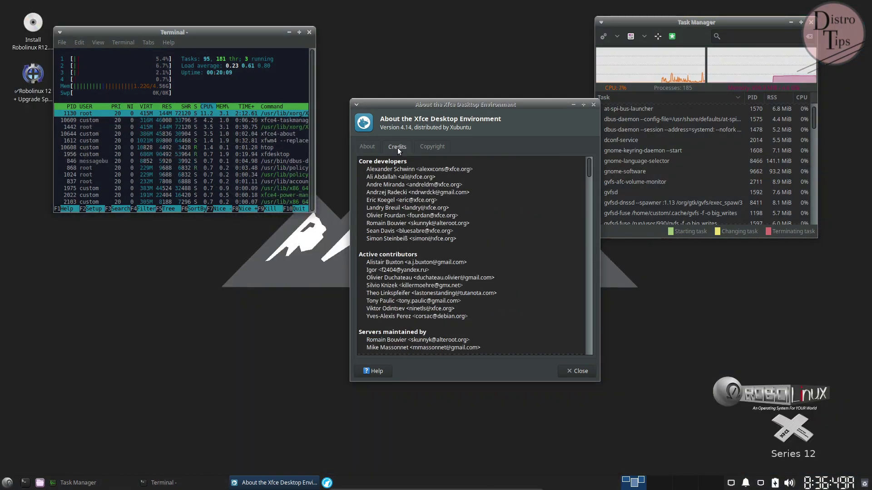
pyautogui.click(435, 144)
pyautogui.click(370, 148)
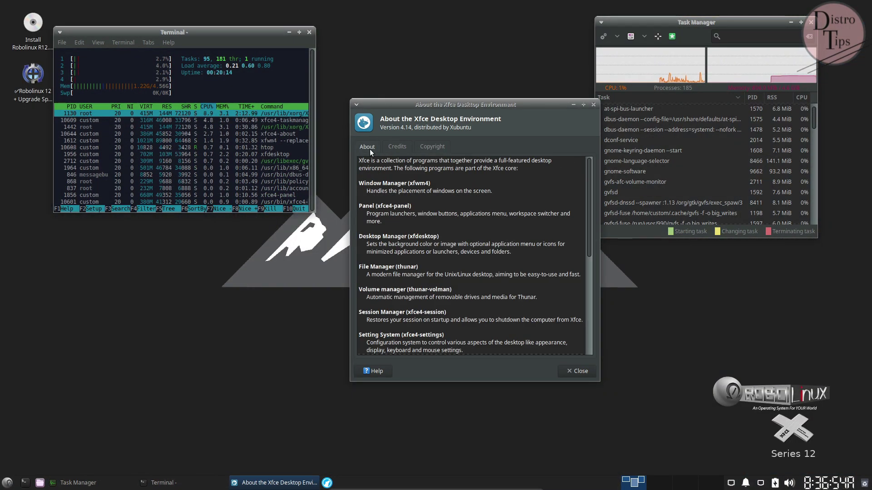
pyautogui.click(575, 371)
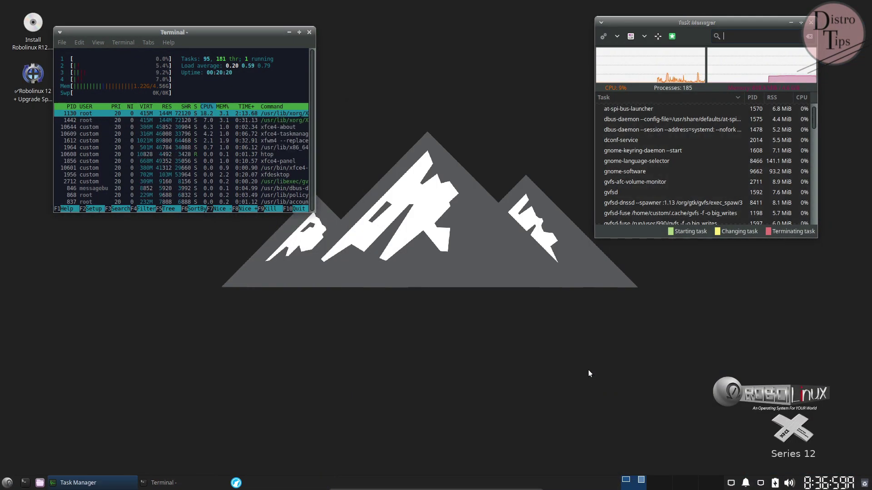
# Launch the Robolinux installer from the desktop and proceed with English as the language to the updates and other software page
pyautogui.click(28, 44)
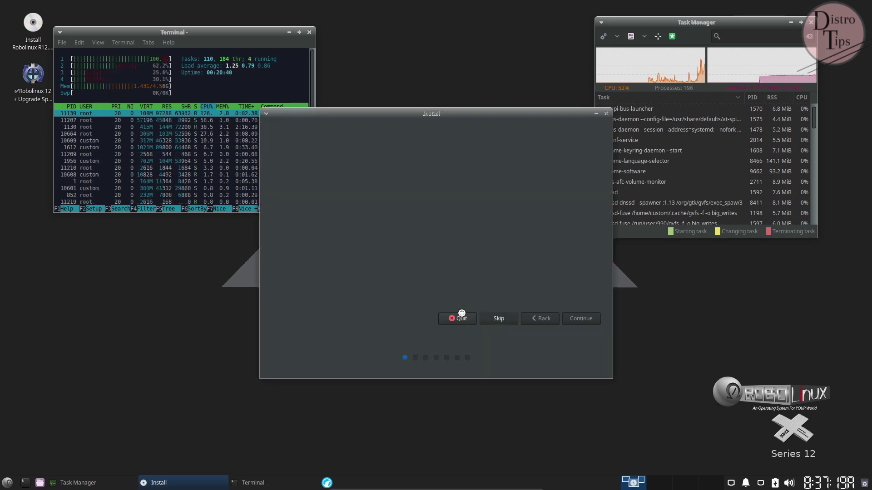
pyautogui.moveTo(441, 97)
pyautogui.mouseDown()
pyautogui.moveTo(422, 189)
pyautogui.moveTo(444, 82)
pyautogui.mouseUp()
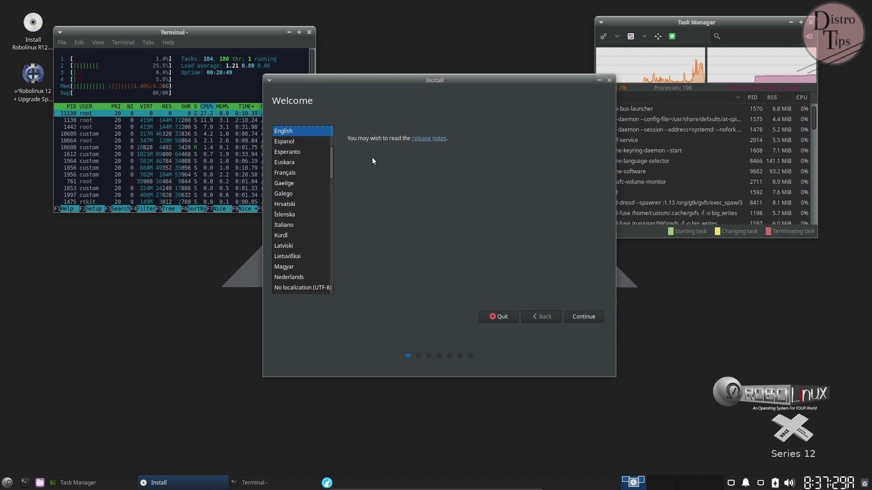
pyautogui.click(584, 318)
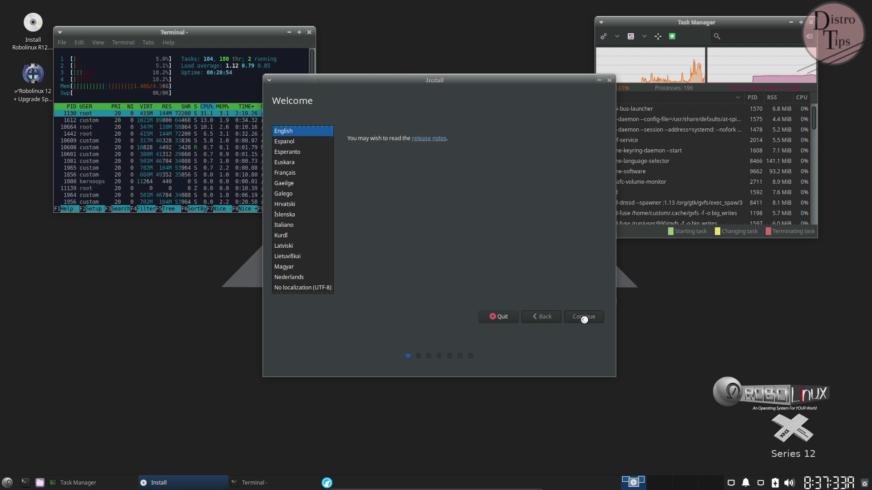
pyautogui.click(571, 318)
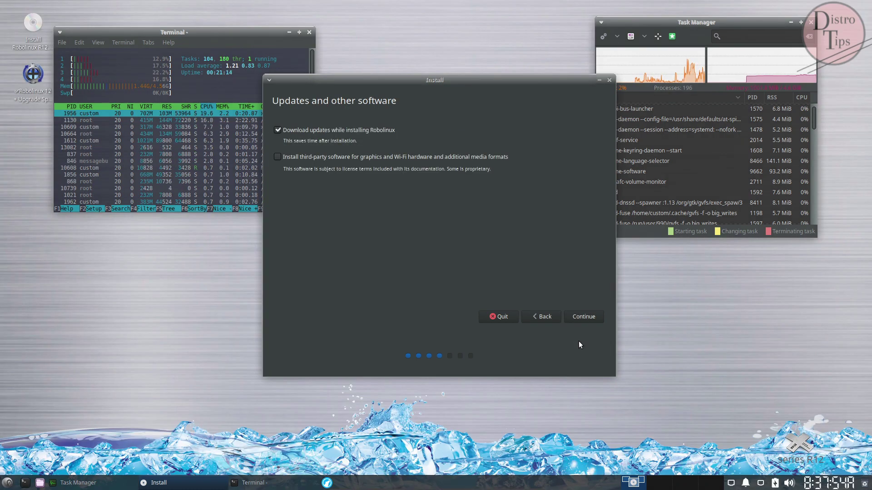
# Continue the installer without downloading updates or third-party software, and close the Task Manager and Terminal windows
pyautogui.click(577, 316)
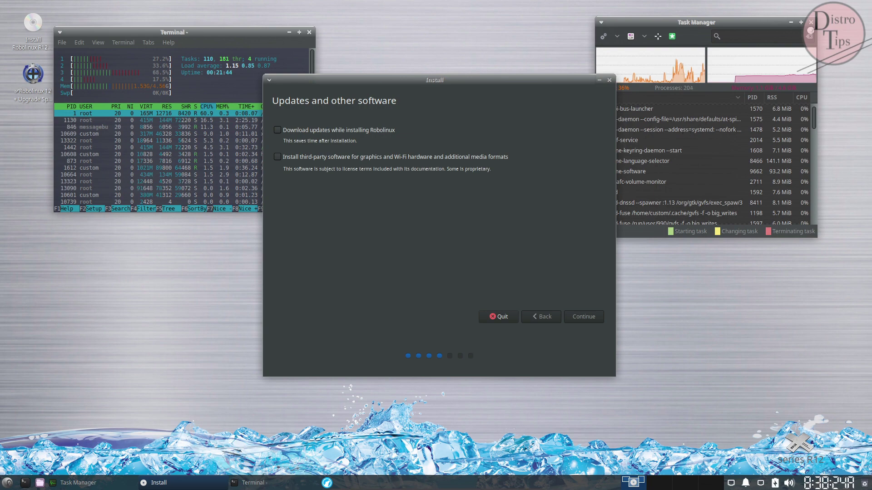
pyautogui.click(811, 22)
pyautogui.click(309, 32)
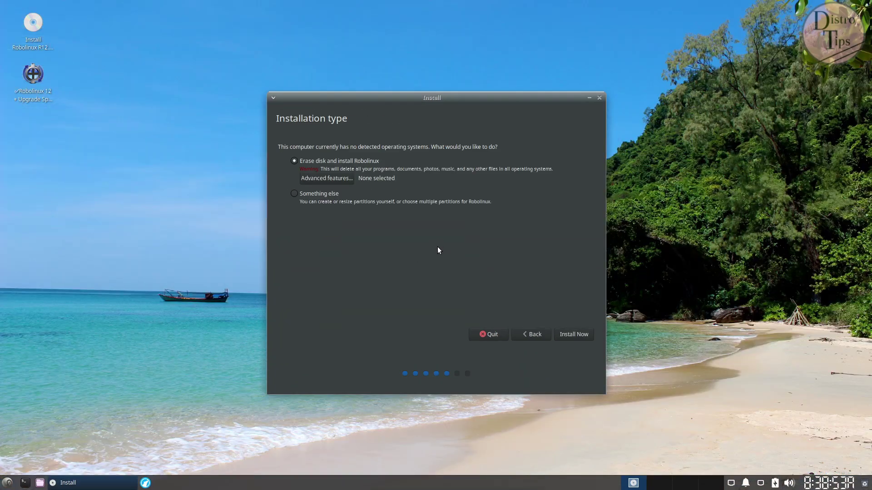
# Start the installation with Erase disk and install Robolinux, confirm writing the changes to disk, and accept New York as the location
pyautogui.click(573, 335)
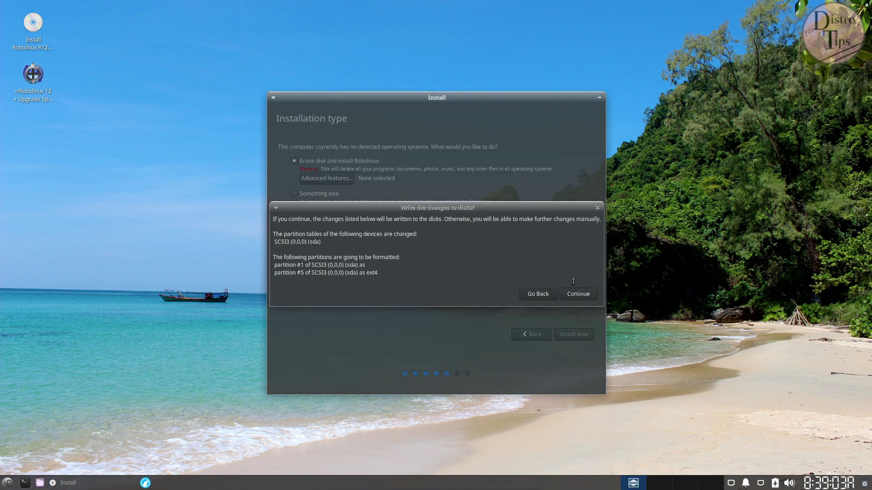
pyautogui.click(574, 292)
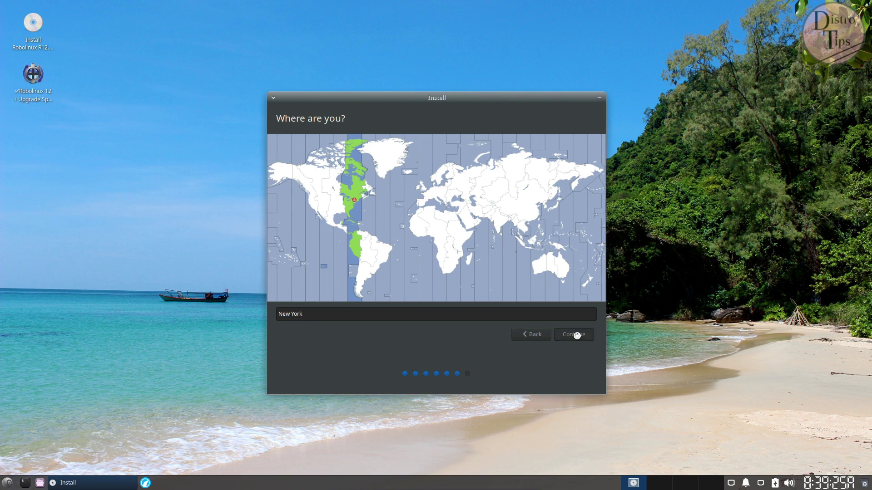
pyautogui.click(575, 335)
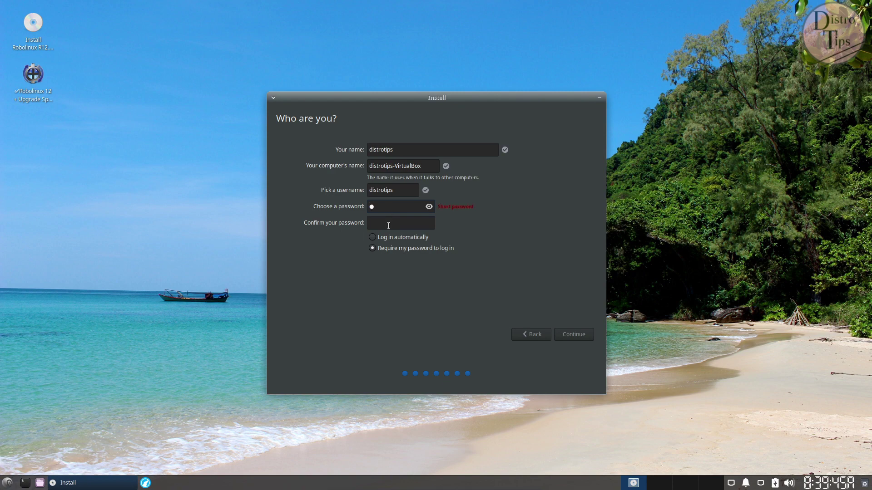
# Confirm the account password for the new user and continue the installation
pyautogui.click(388, 225)
pyautogui.write('d')
pyautogui.click(574, 334)
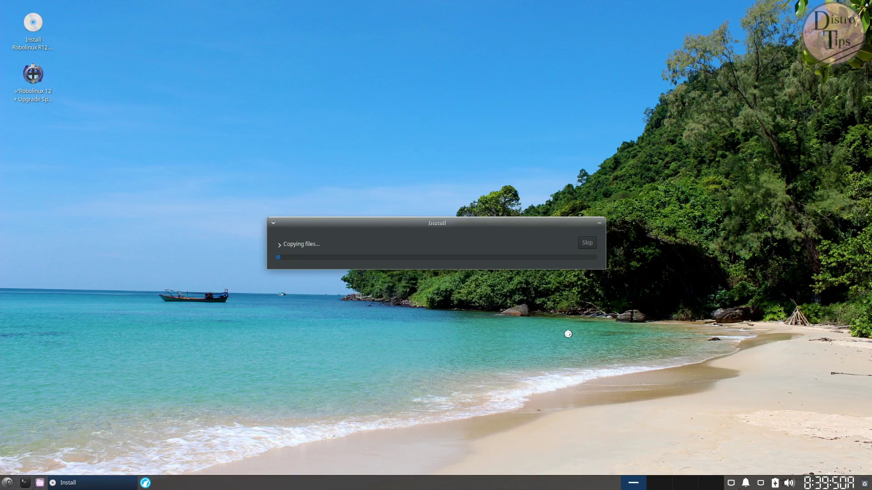
# Expand the installer's log output while files are copied, move its window higher on the desktop, and minimize it
pyautogui.click(278, 248)
pyautogui.moveTo(446, 198); pyautogui.dragTo(448, 148)
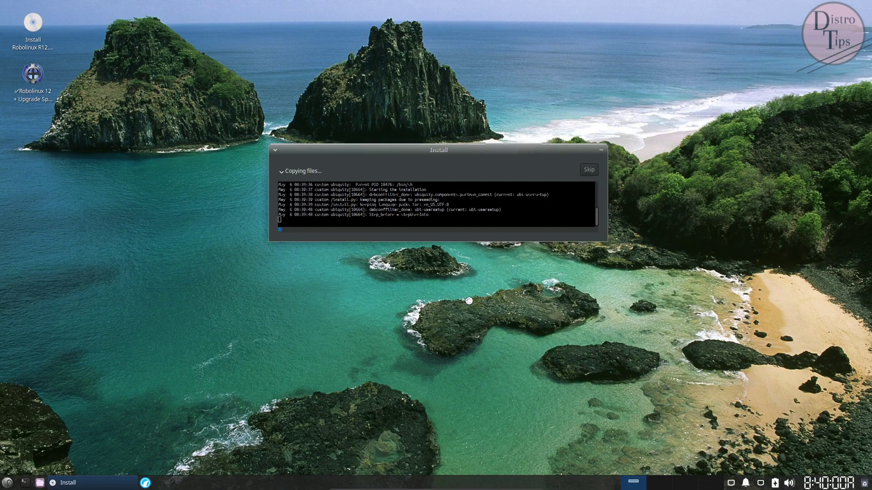
pyautogui.click(600, 151)
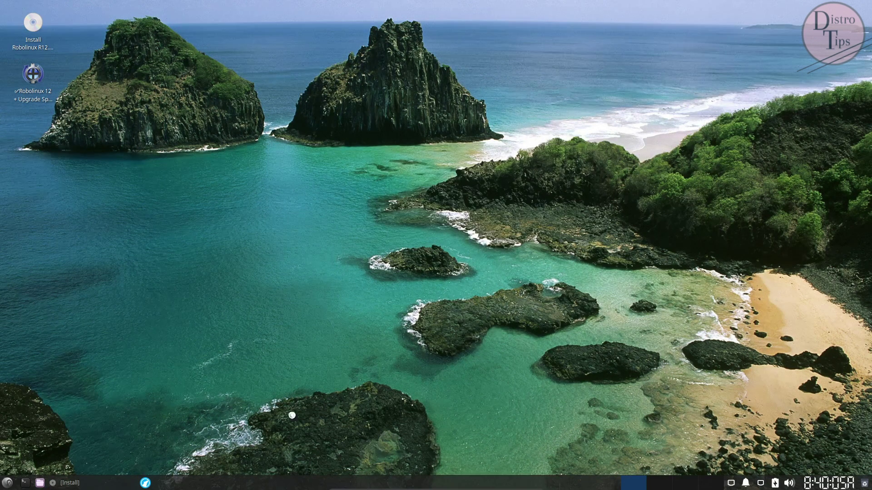
# Open the live session's log-out options and shut down the system
pyautogui.click(7, 482)
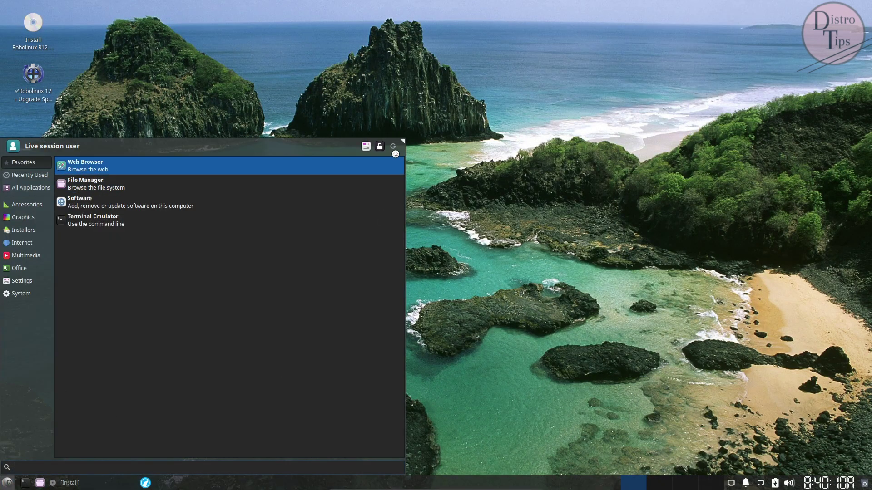
pyautogui.click(547, 239)
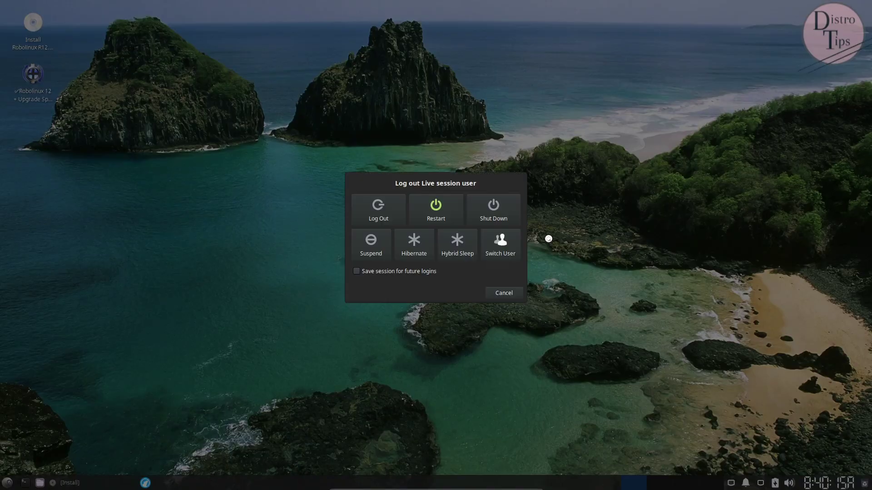
pyautogui.click(493, 210)
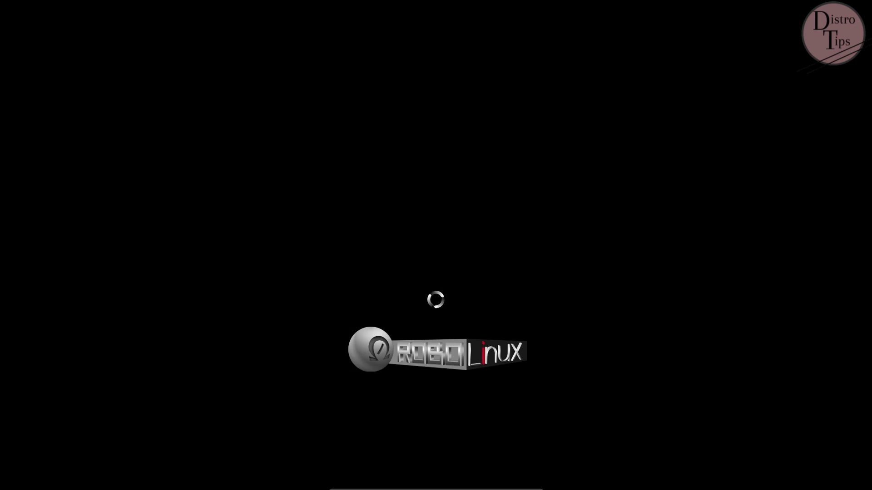